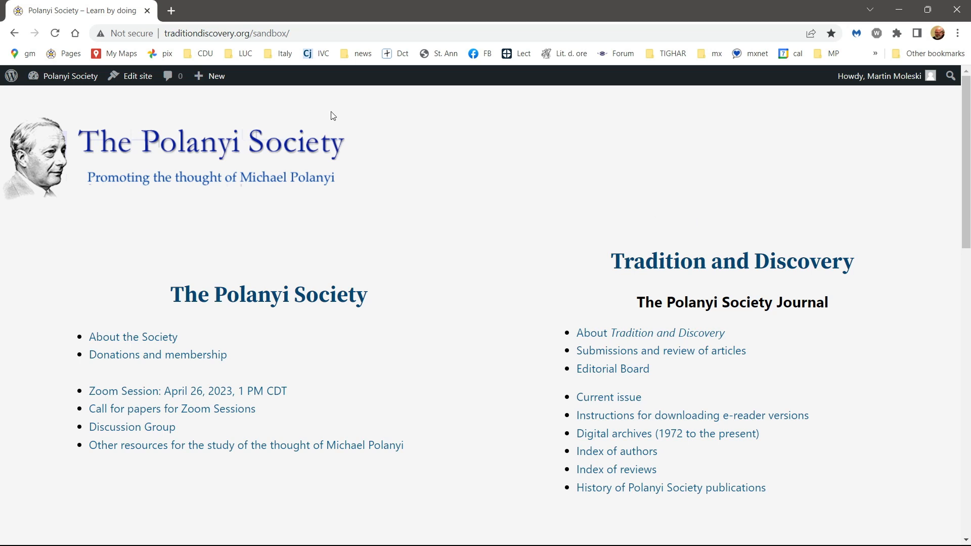
Open the "Other resources for the study of the thought of Michael Polanyi" page in a separate browser tab and start editing it
mouse_move(35, 87)
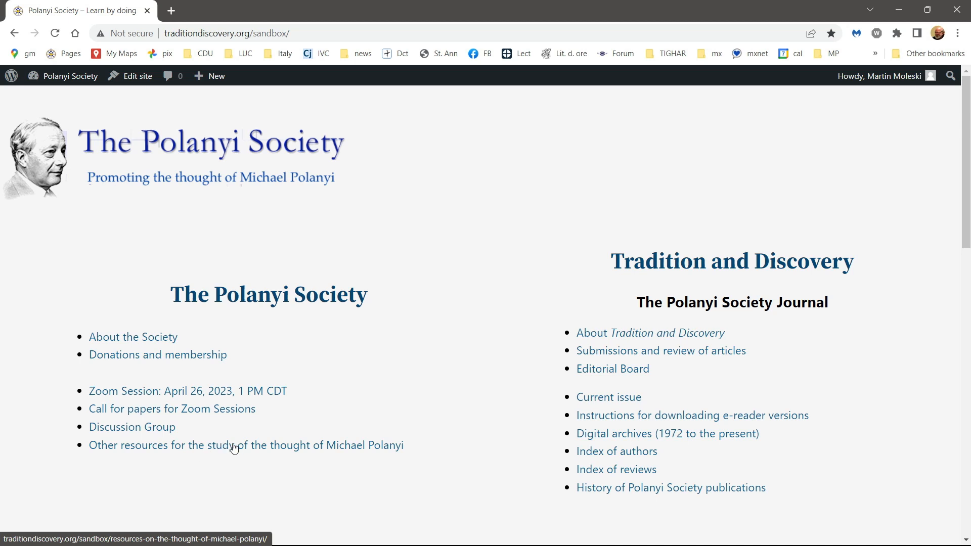
right_click(259, 450)
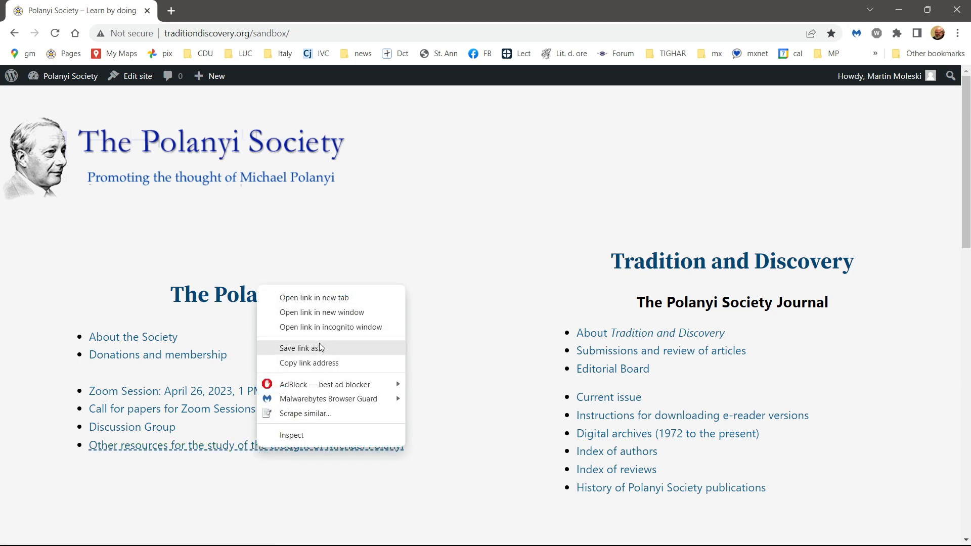
click(341, 300)
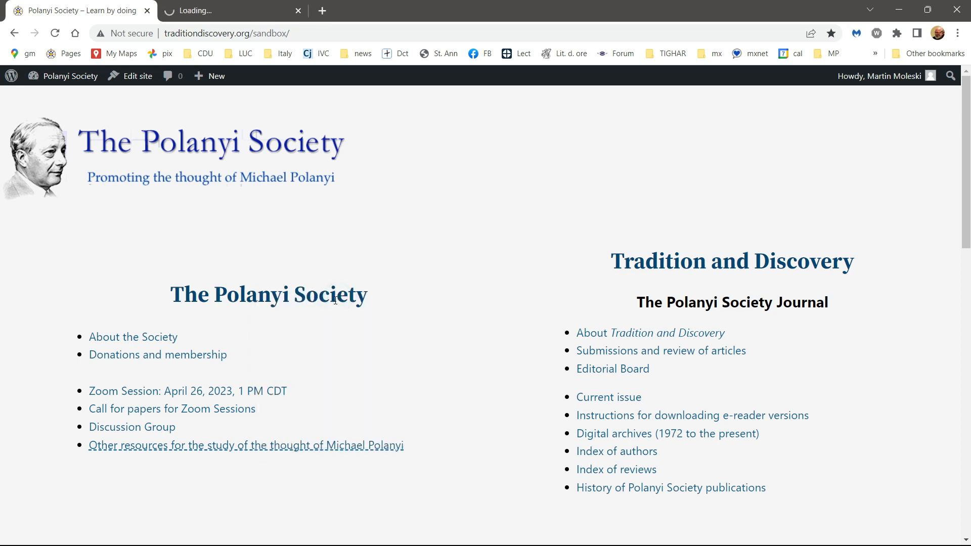
click(276, 15)
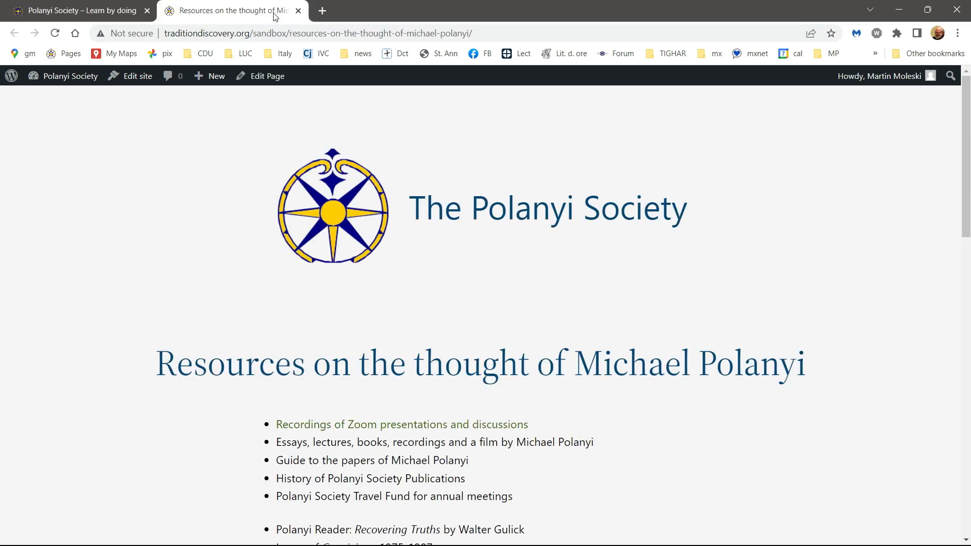
click(278, 79)
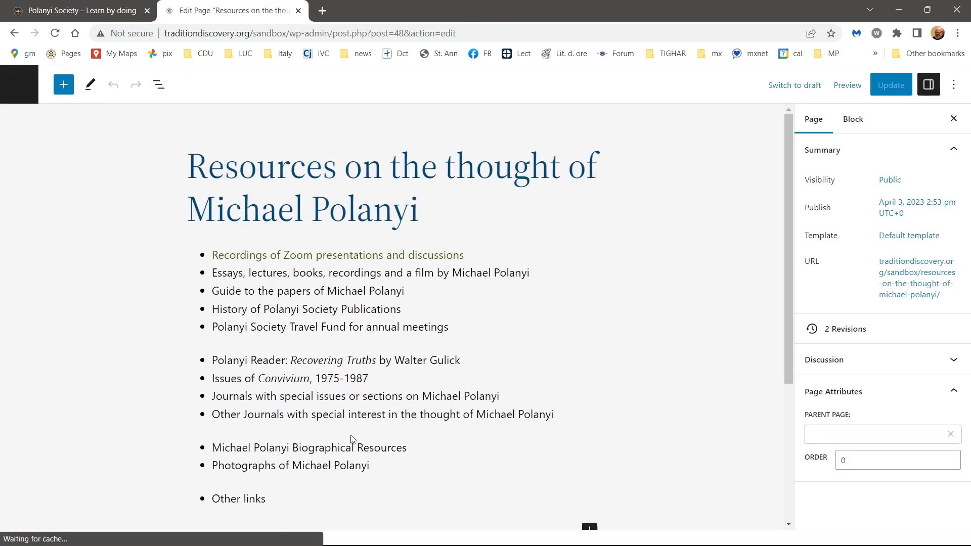
Remove the "Essays, lectures, books, recordings and a film by Michael Polanyi" item from the resources list and update the page
click(231, 272)
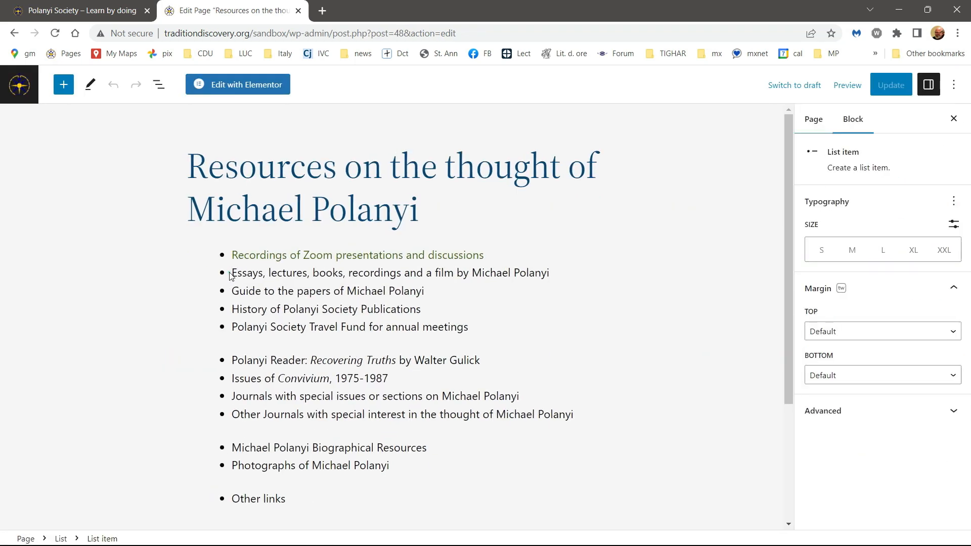
click(281, 273)
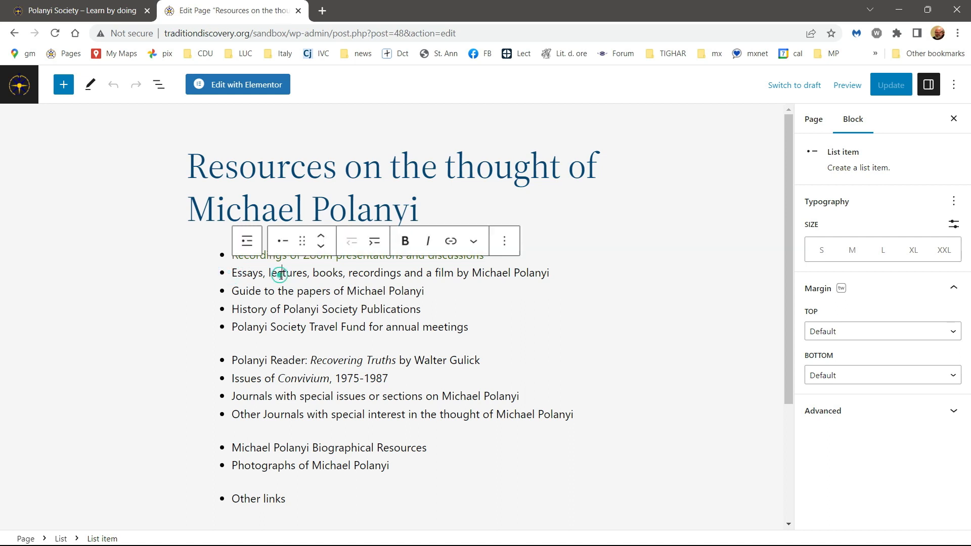
click(238, 266)
key(ctrl+a)
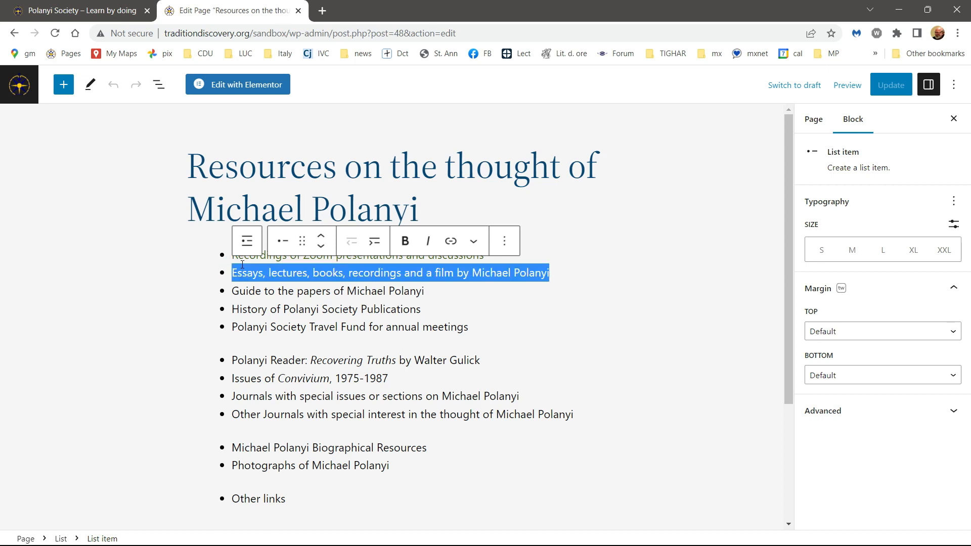
key(BackSpace)
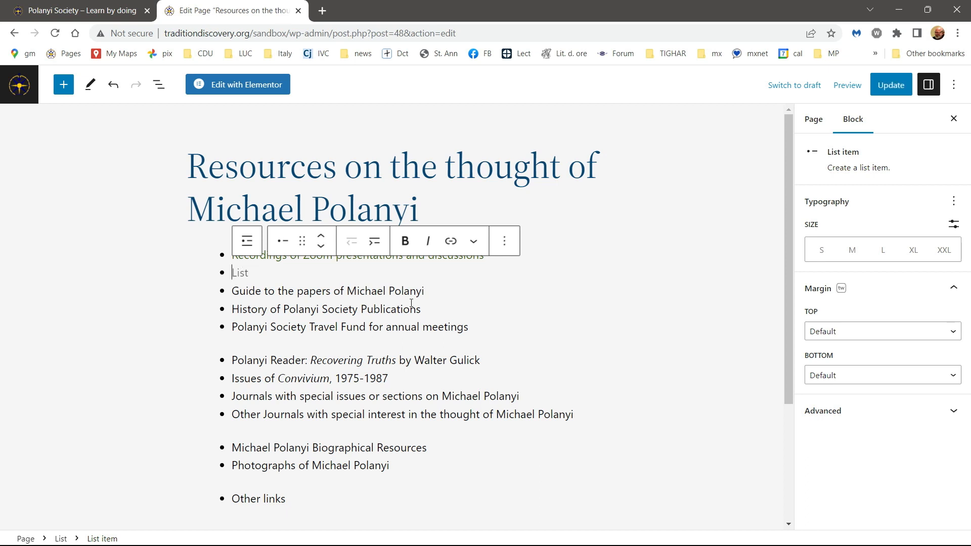
click(514, 245)
click(516, 521)
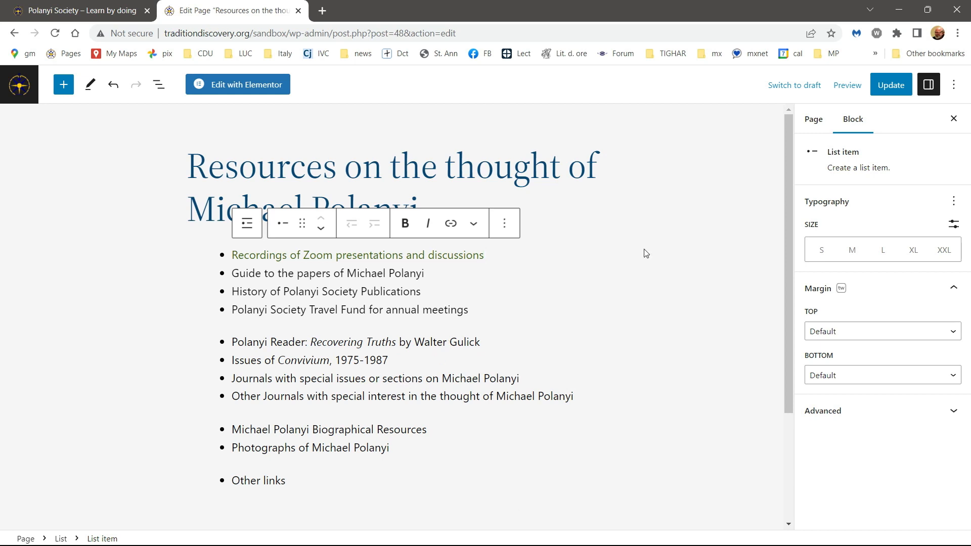
click(895, 85)
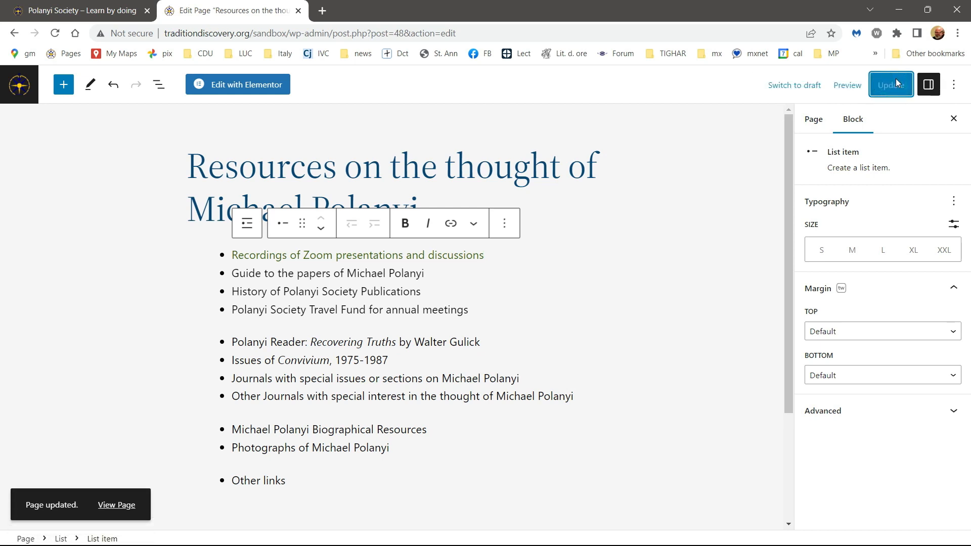
Preview the updated resources page in a new tab, check its list, and return to the site's front page
click(846, 87)
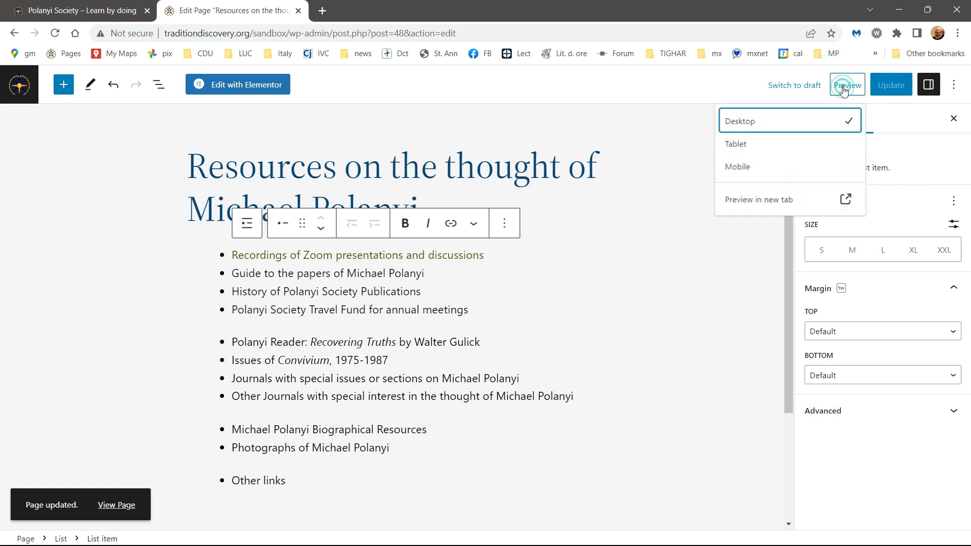
click(775, 200)
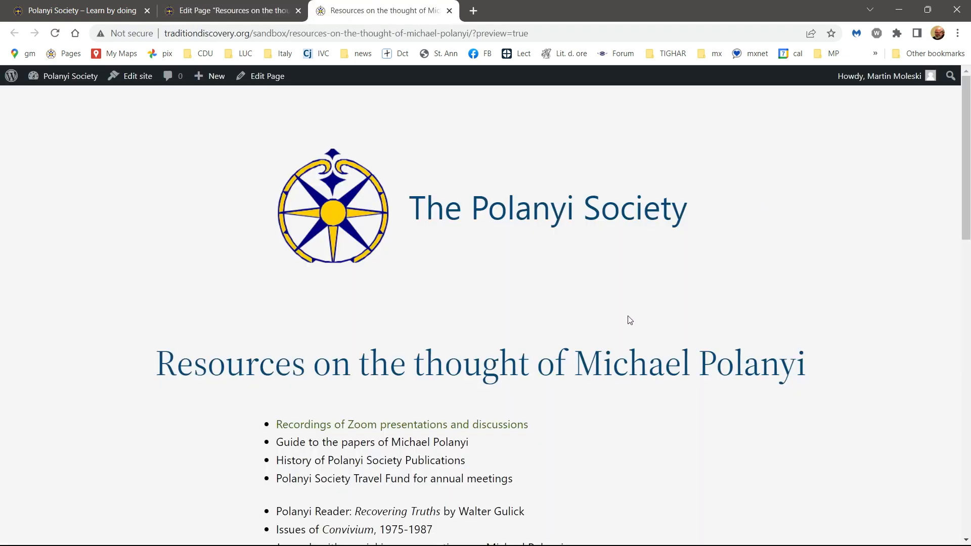
scroll(630, 322, down, 3)
scroll(629, 322, down, 1)
scroll(615, 331, down, 3)
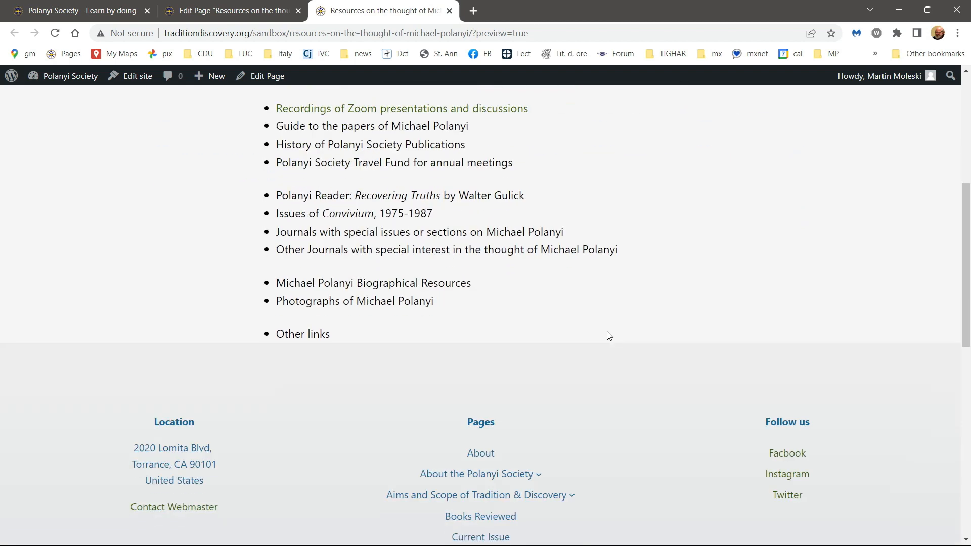
scroll(599, 335, down, 2)
scroll(599, 335, up, 7)
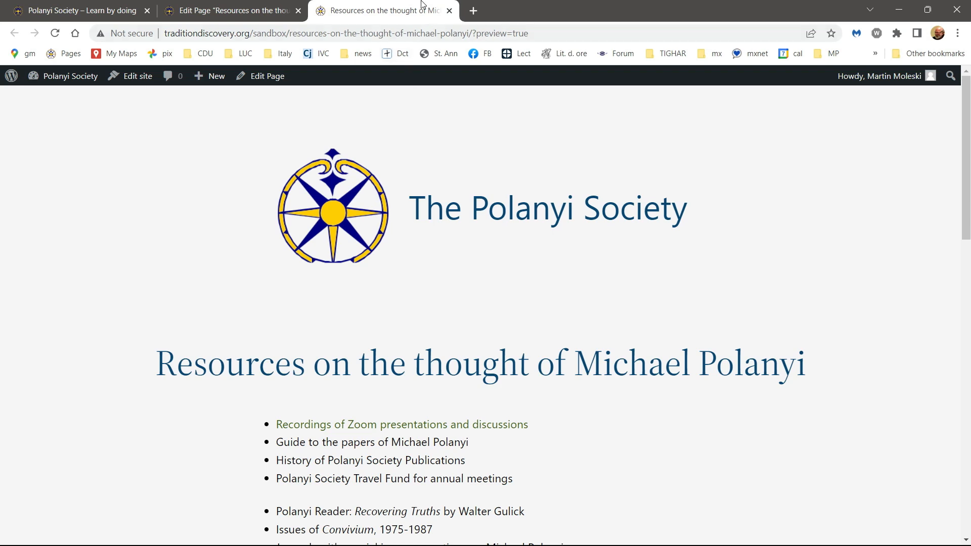
click(450, 10)
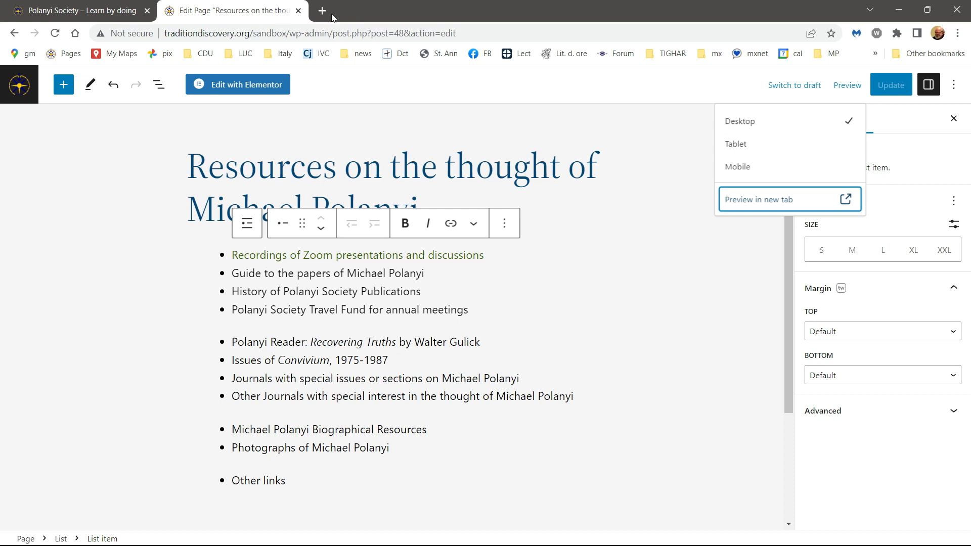
click(298, 10)
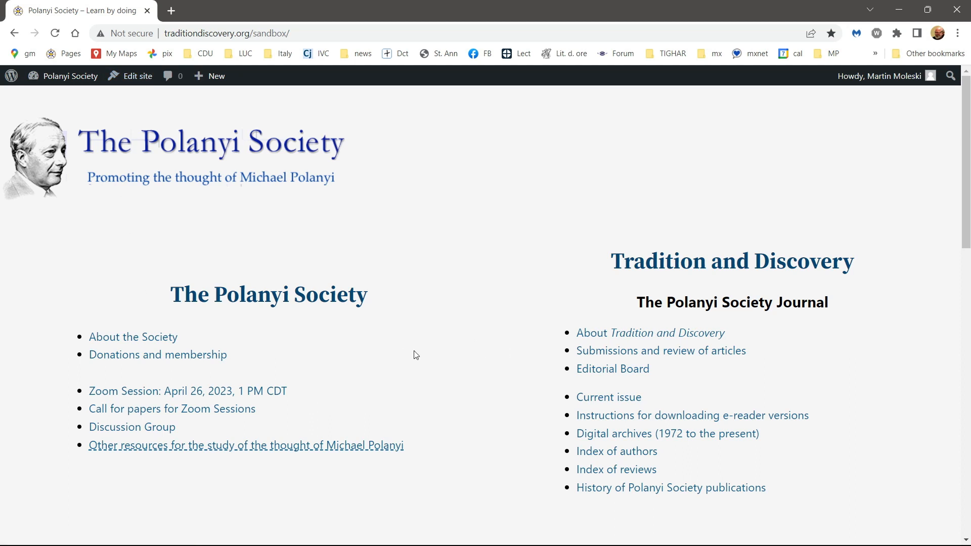
Open the Front Page template for editing and insert an empty list item after "Discussion Group" in The Polanyi Society list
click(145, 81)
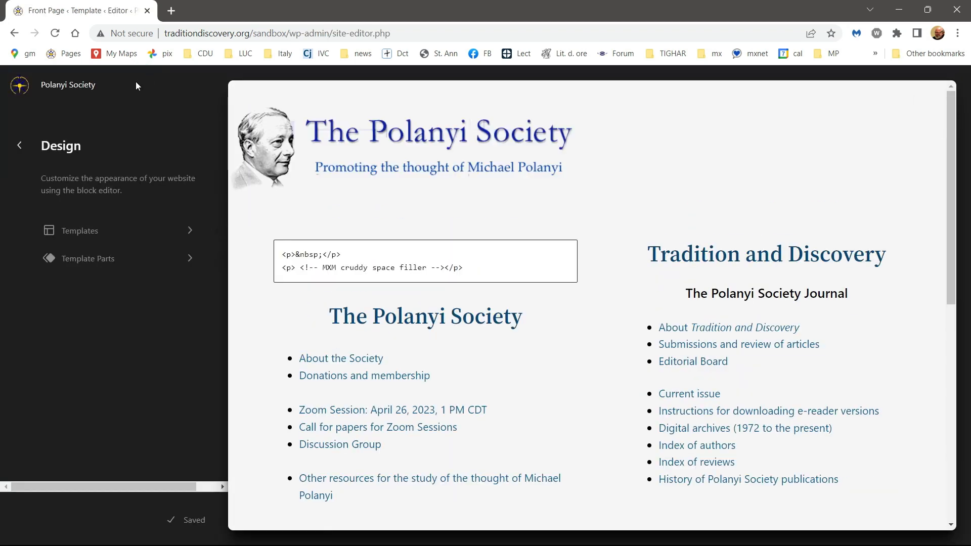
click(548, 371)
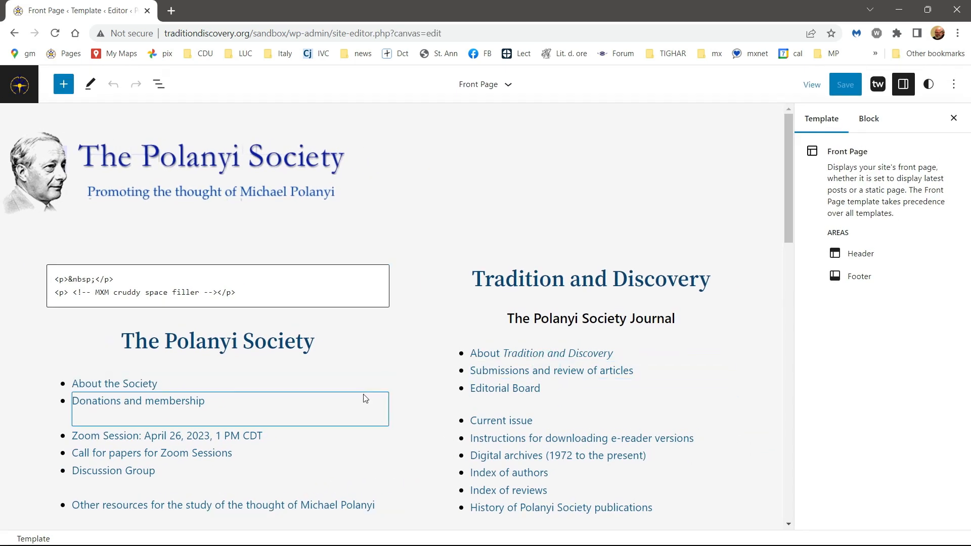
scroll(362, 398, down, 1)
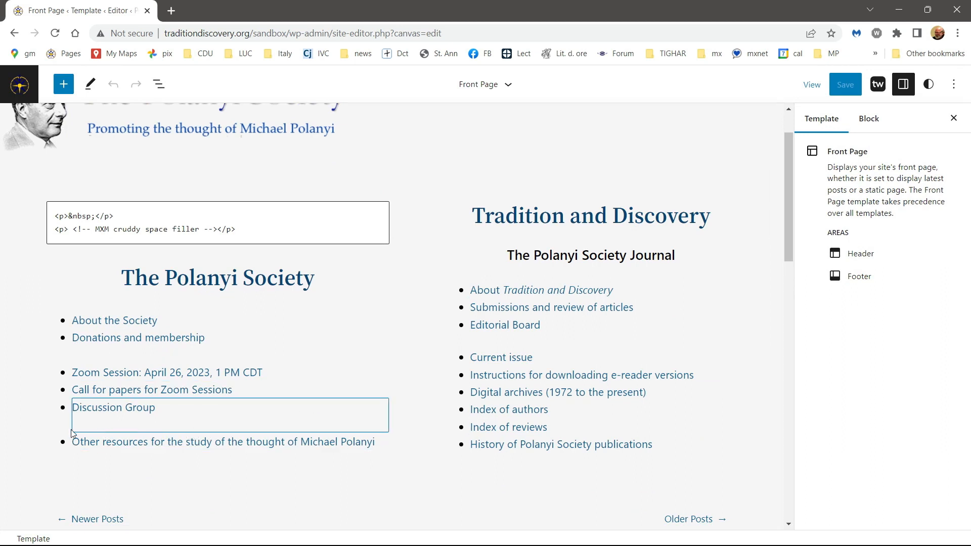
click(169, 416)
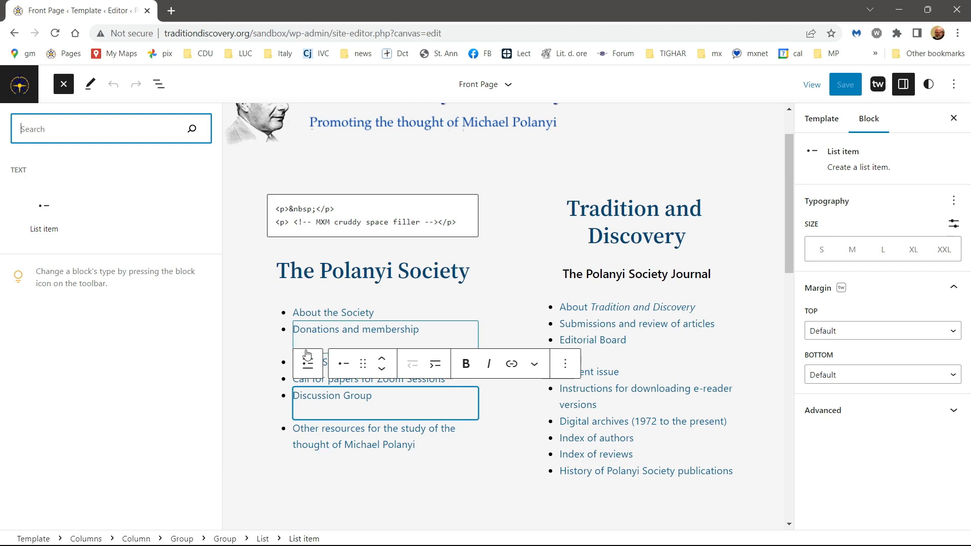
mouse_move(61, 215)
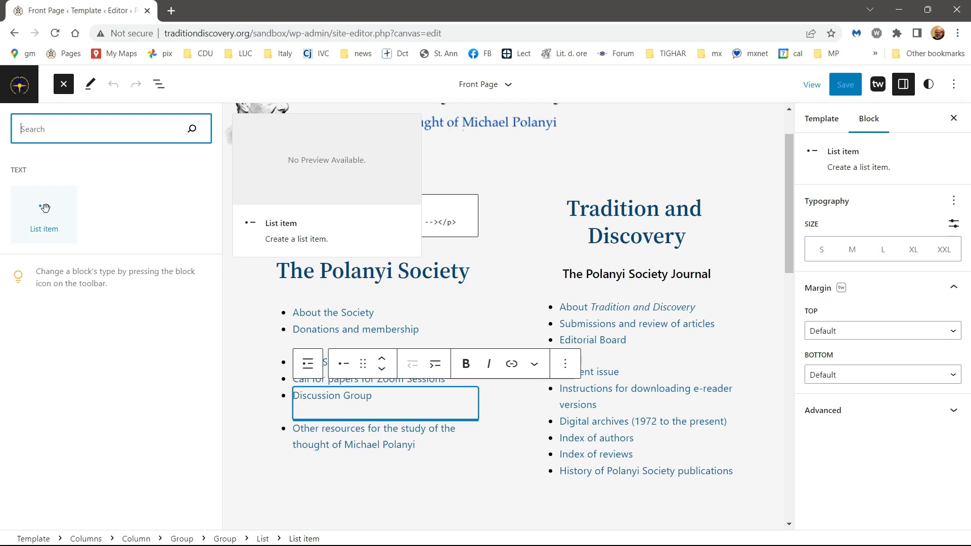
click(45, 208)
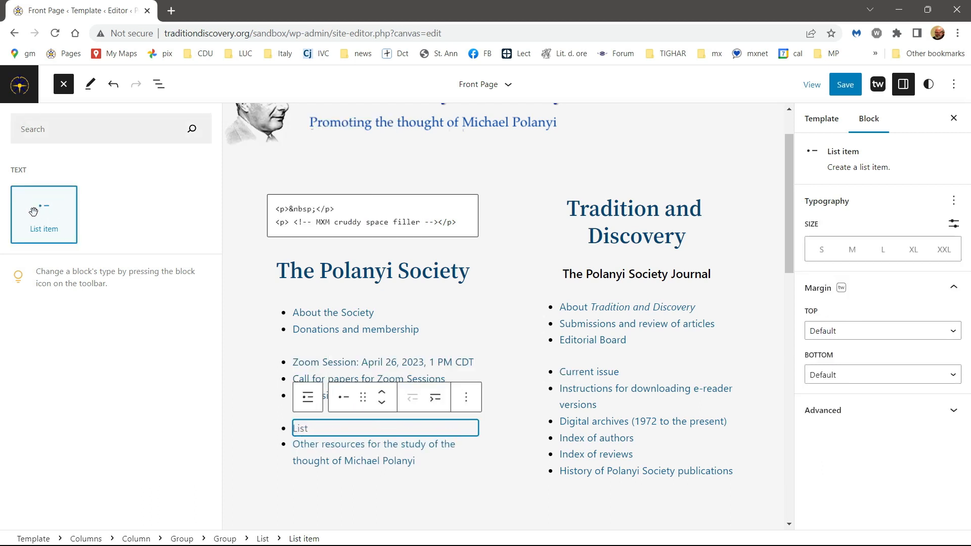
click(320, 435)
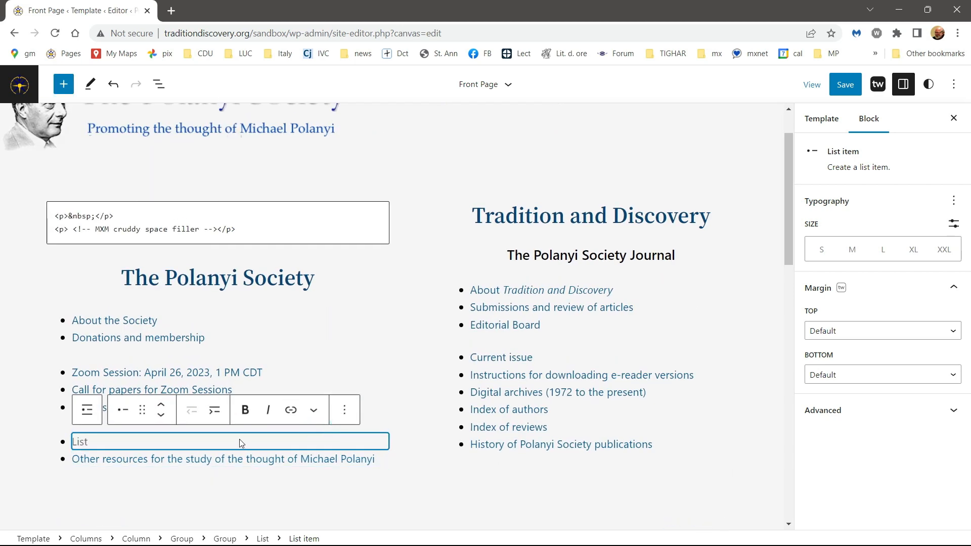
Enter "Essays, lectures, books, recordings and a film by Michael Polanyi" in the empty list item and save the Front Page template
click(89, 442)
text(Essays, lectures, books, recordings and a film by Michael Polanyi)
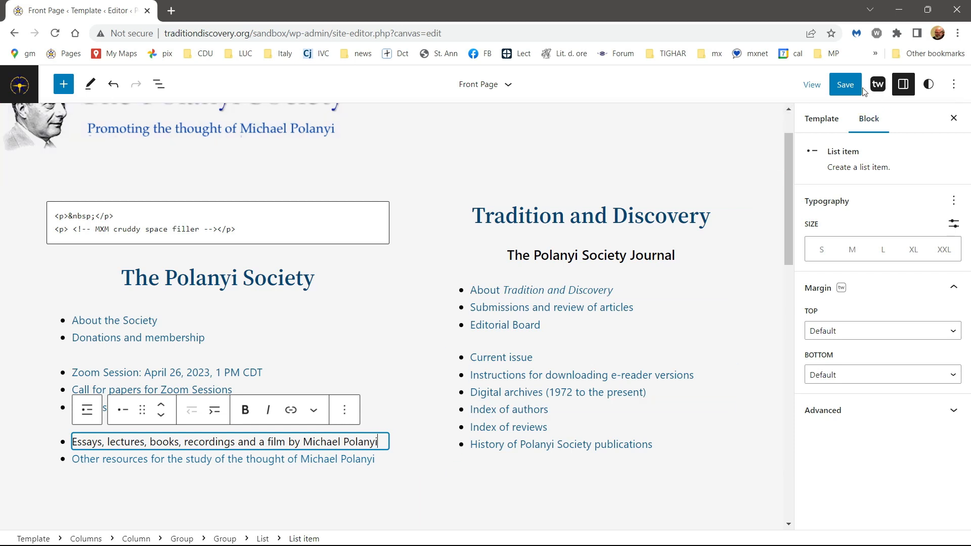
click(845, 88)
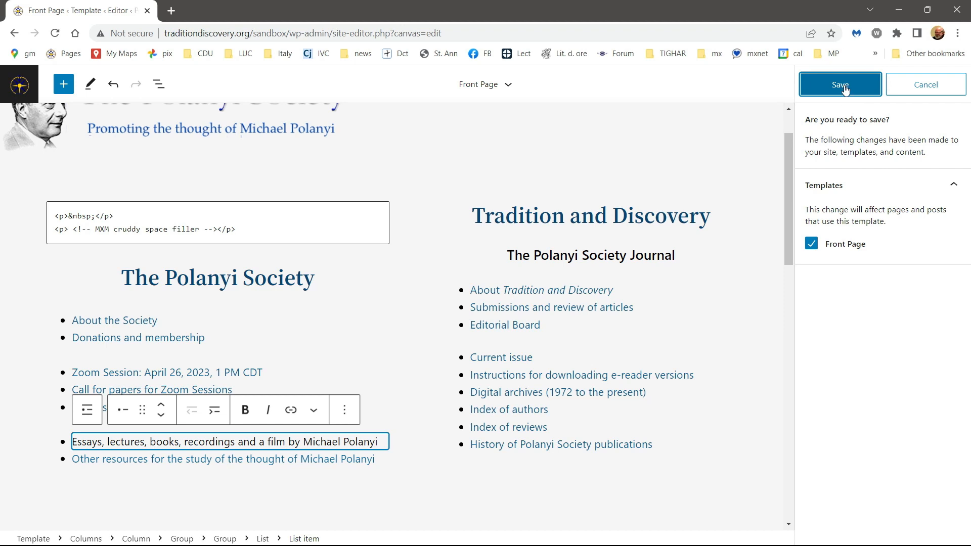
click(844, 87)
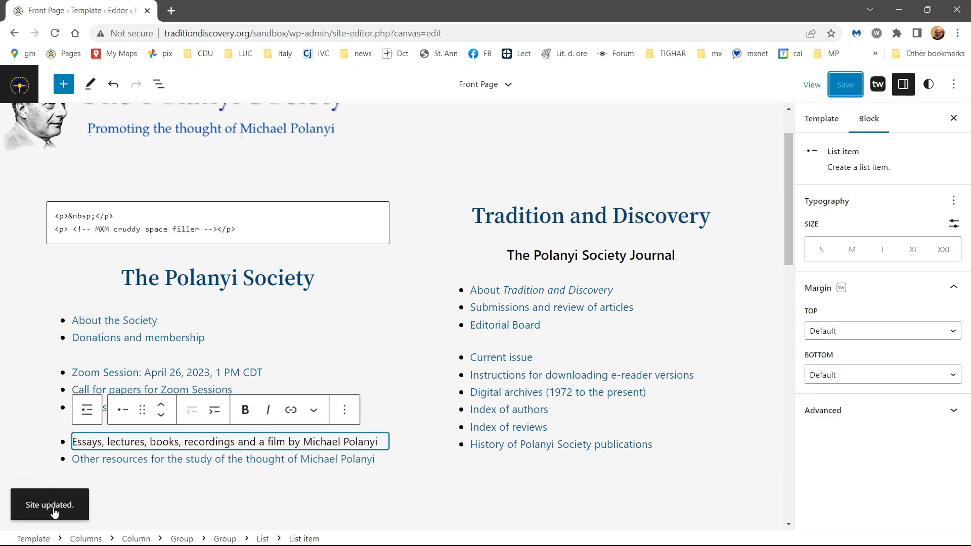
View the live site and select the text of the "Essays, lectures, books, recordings and a film by Michael Polanyi" item
click(813, 91)
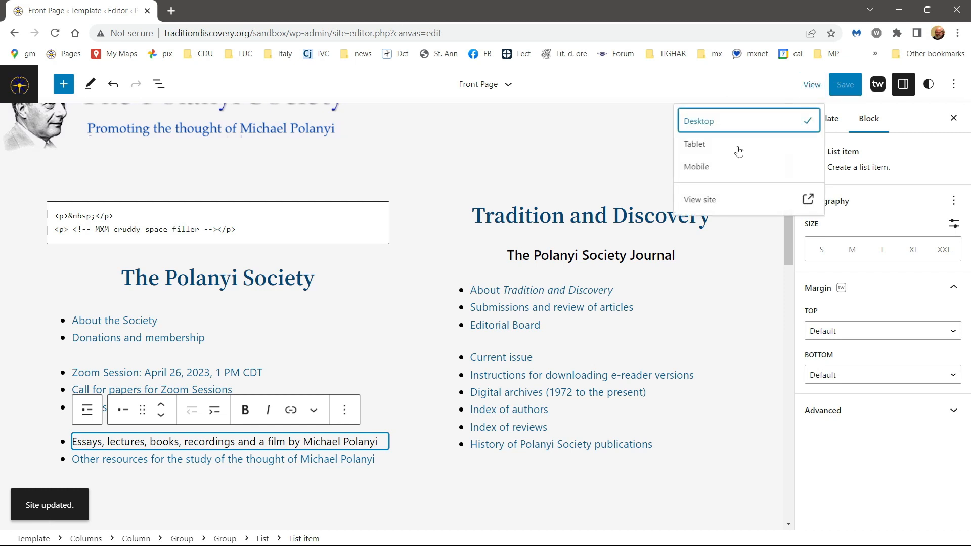
click(706, 201)
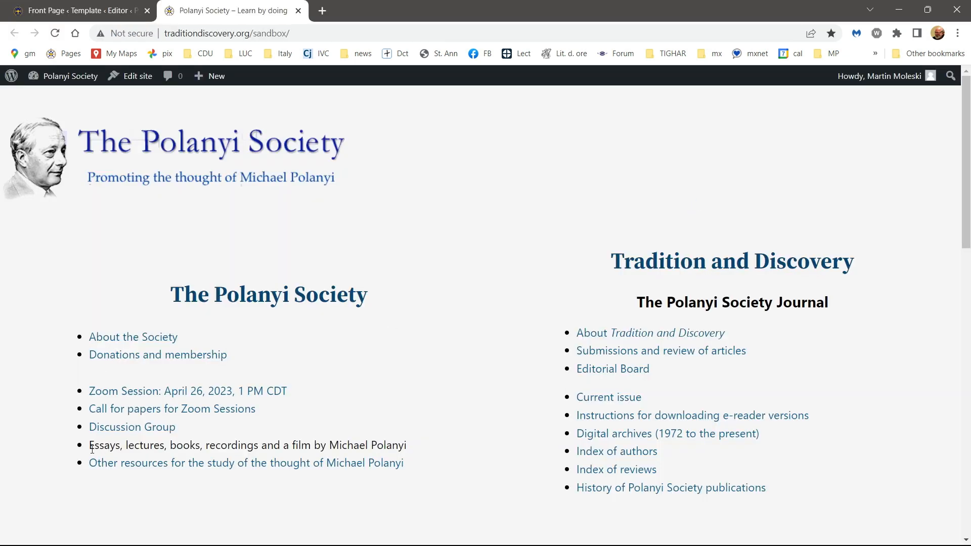
drag(90, 446, 416, 445)
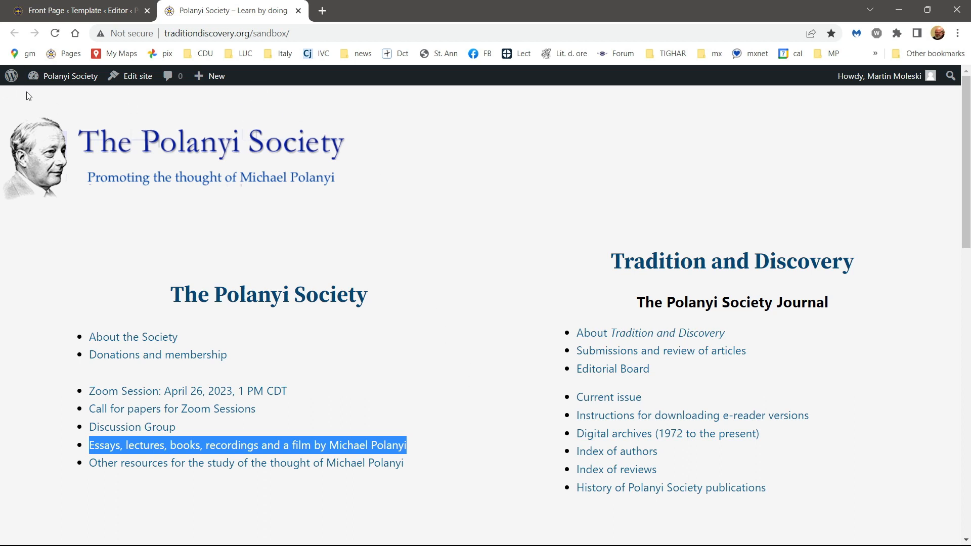
Go to the list of all pages in the site's dashboard and start adding a new page
mouse_move(57, 81)
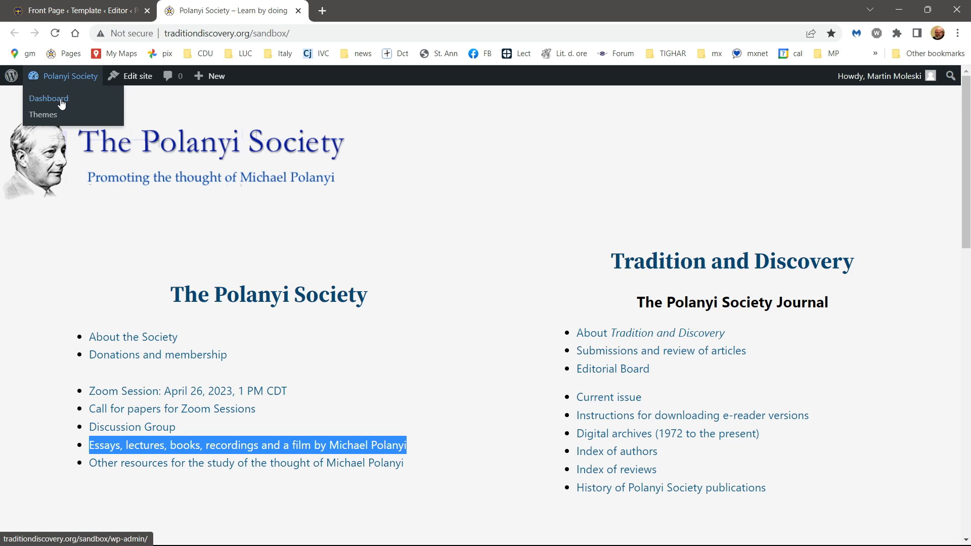
click(63, 101)
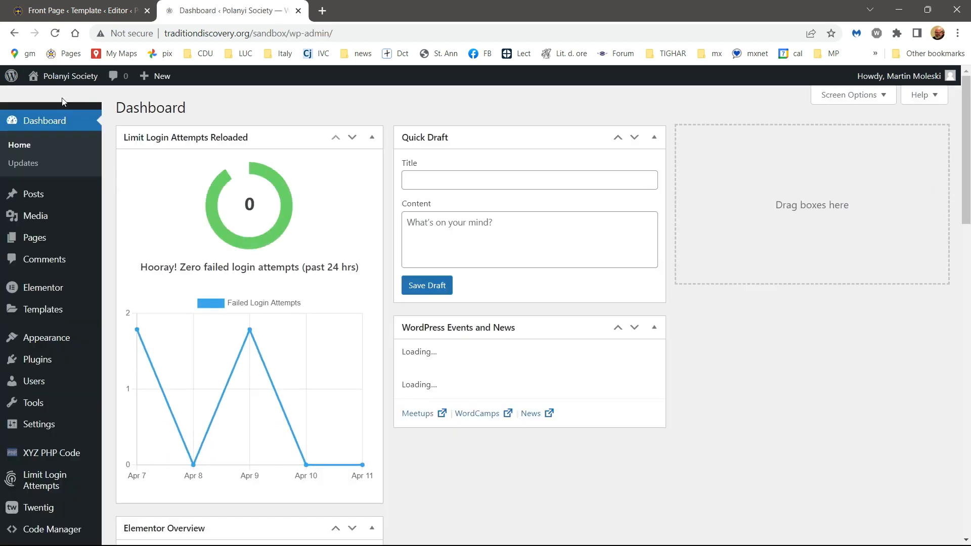
mouse_move(35, 239)
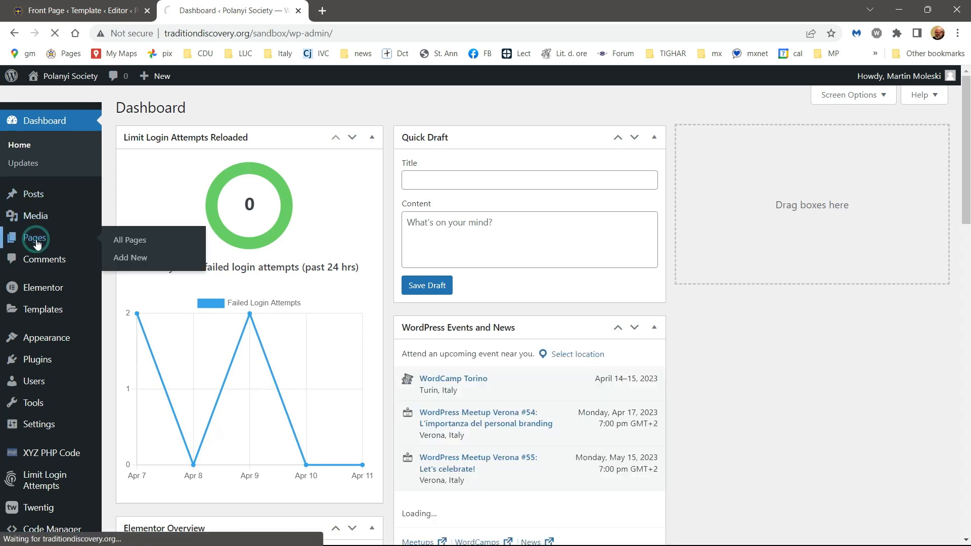
click(126, 241)
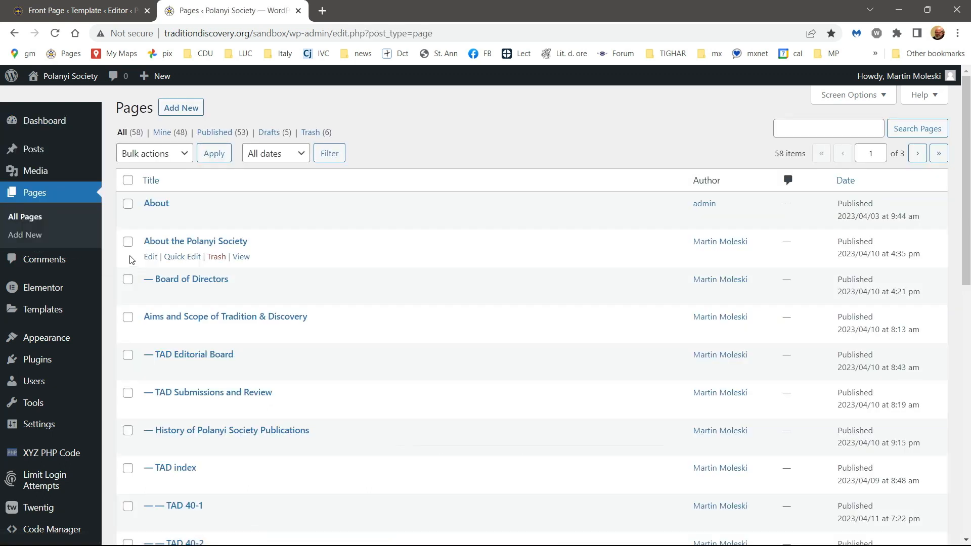
click(189, 109)
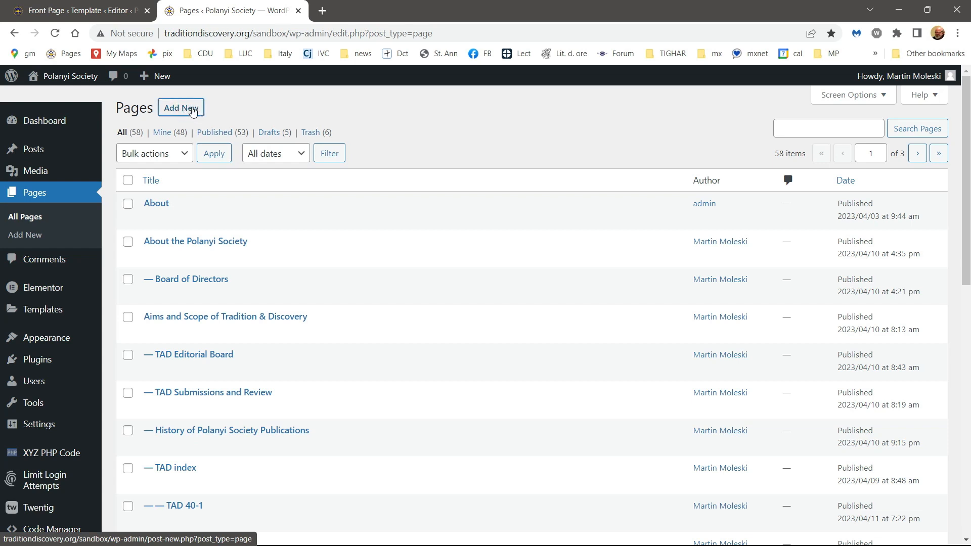
Start a new page and check the available page templates, keeping the default template
click(193, 109)
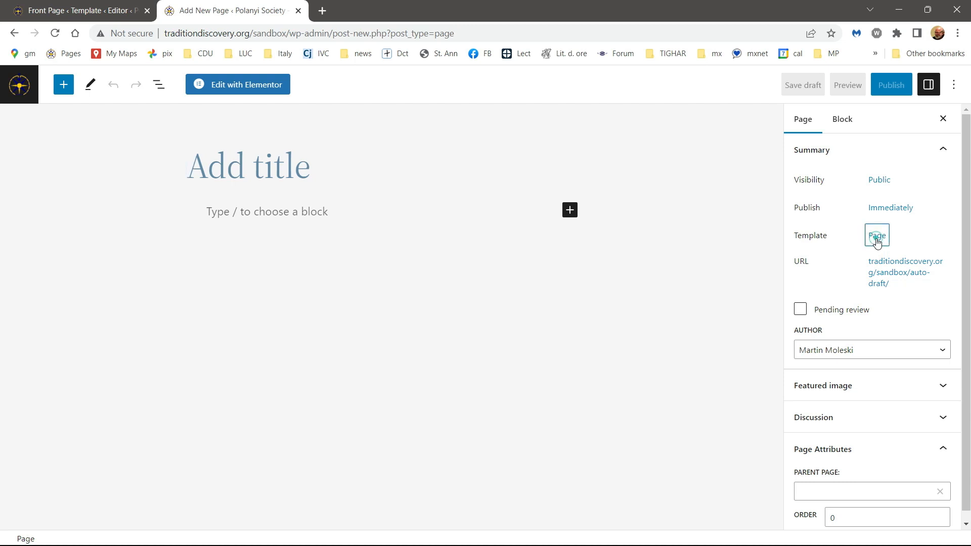
click(878, 241)
click(895, 334)
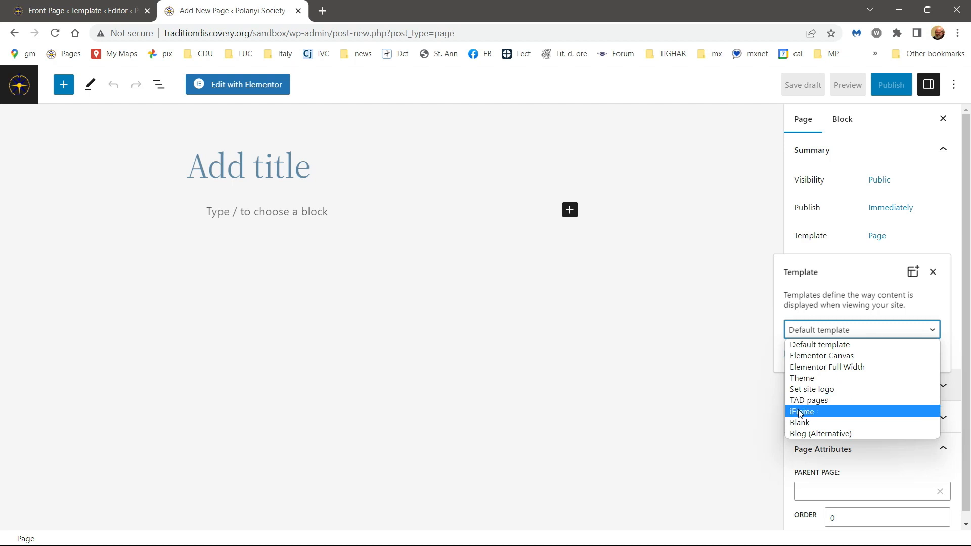
click(689, 248)
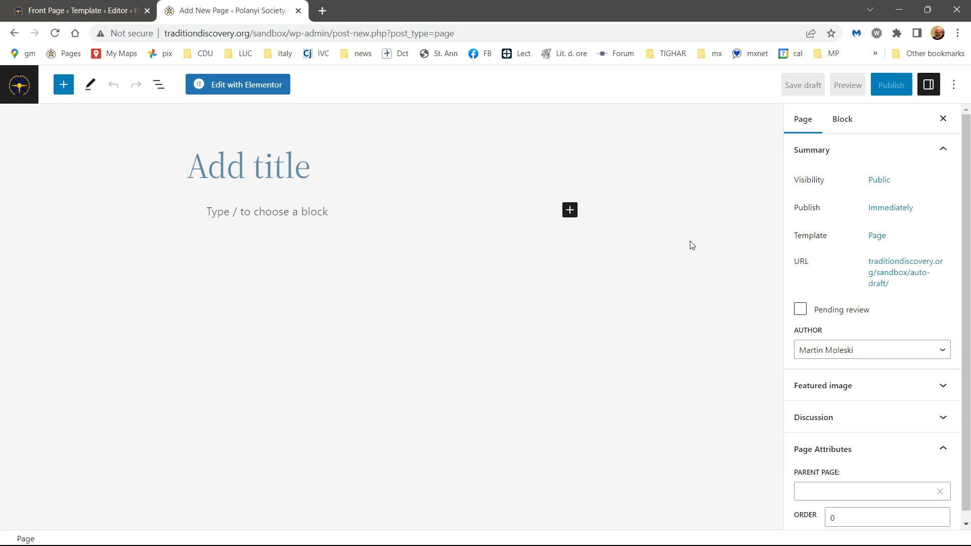
click(245, 209)
click(249, 173)
text(Primary)
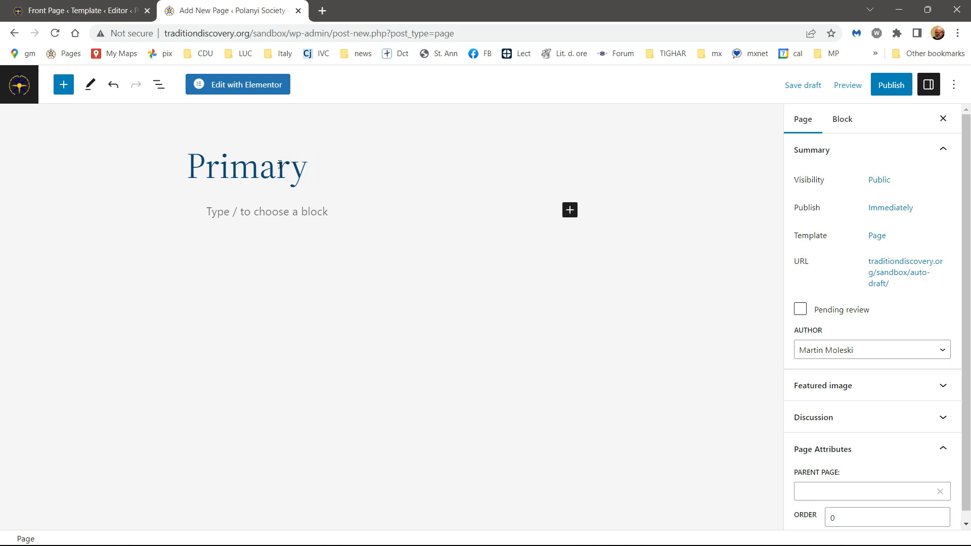
key(BackSpace)
key(BackSpace)
key(BackSpace)
key(BackSpace)
key(BackSpace)
key(BackSpace)
key(BackSpace)
key(BackSpace)
Title the new page "Works by Michael Polanyi" and leave its body empty
text(Wo)
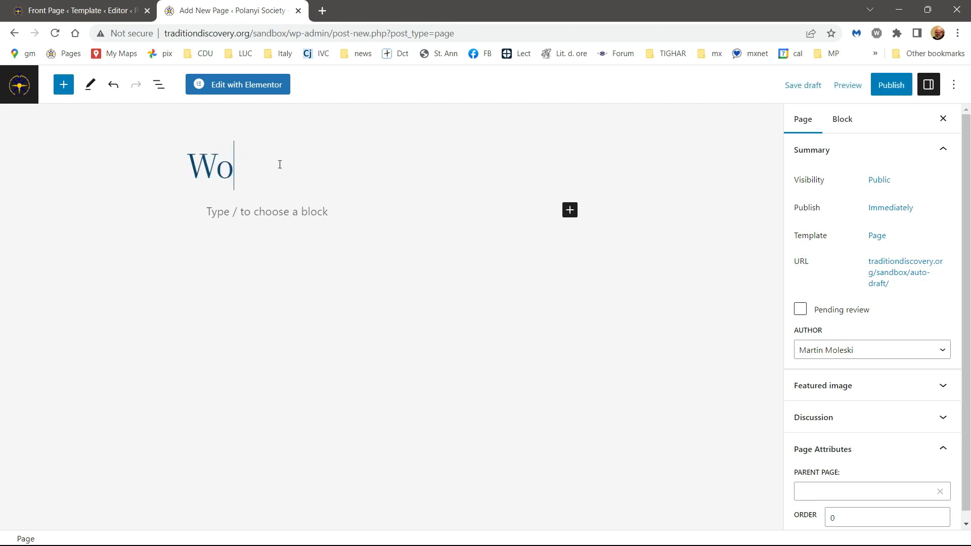
text(rks by M)
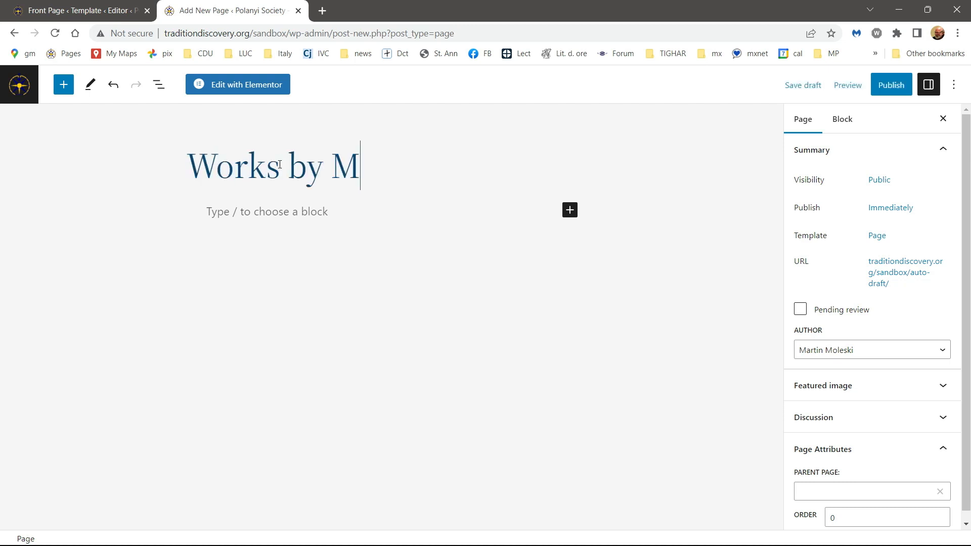
text(ichael Polanyi)
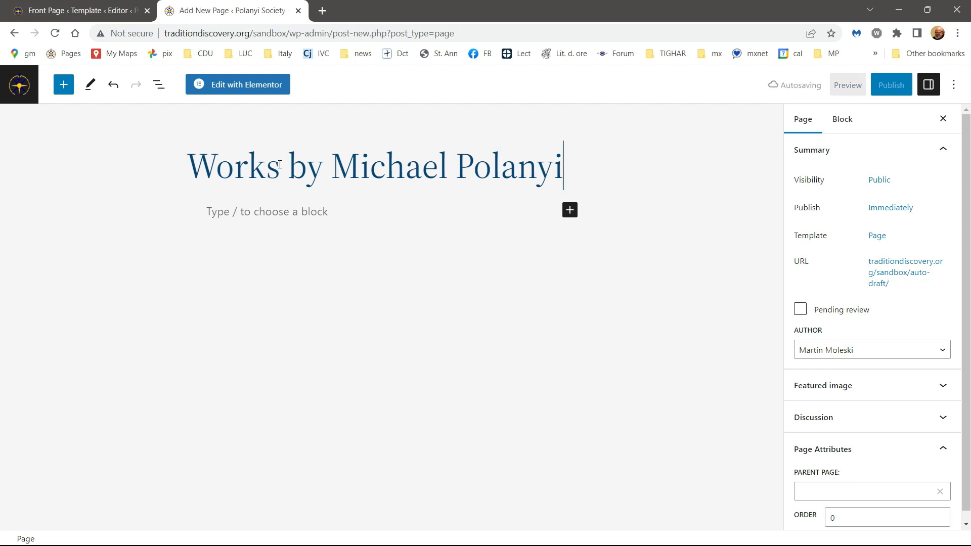
click(208, 215)
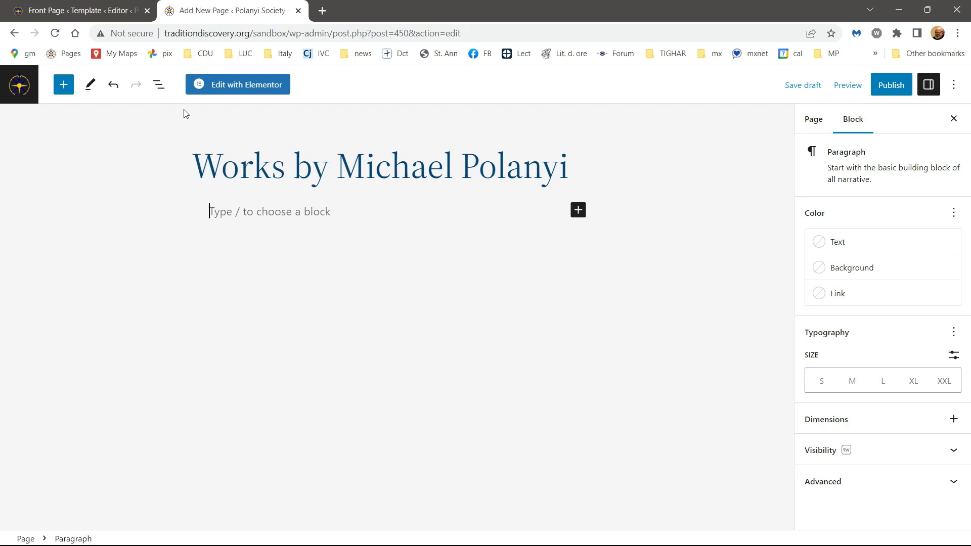
Save the "Works by Michael Polanyi" page as a draft and publish it
click(807, 86)
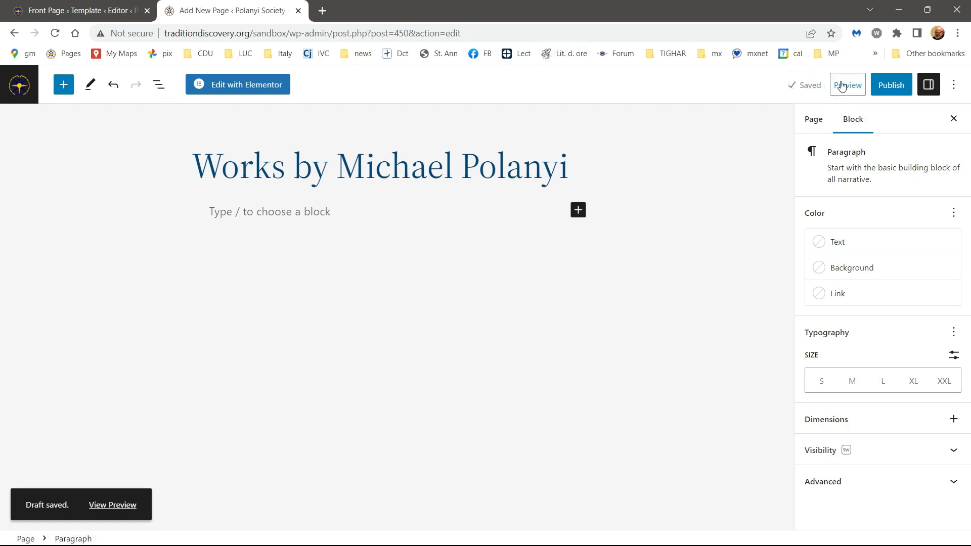
click(891, 85)
click(842, 86)
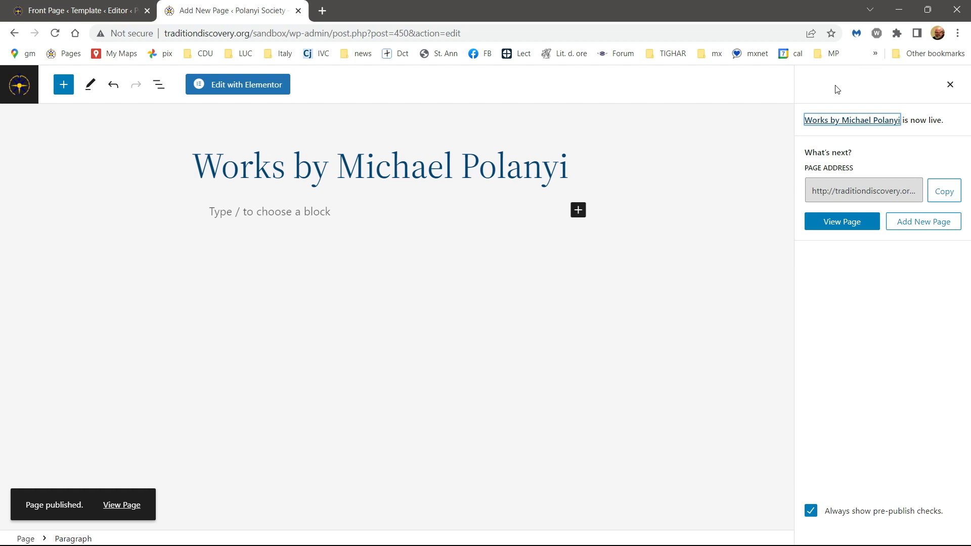
View the published page with its title text selected, and return to the site's dashboard
click(831, 226)
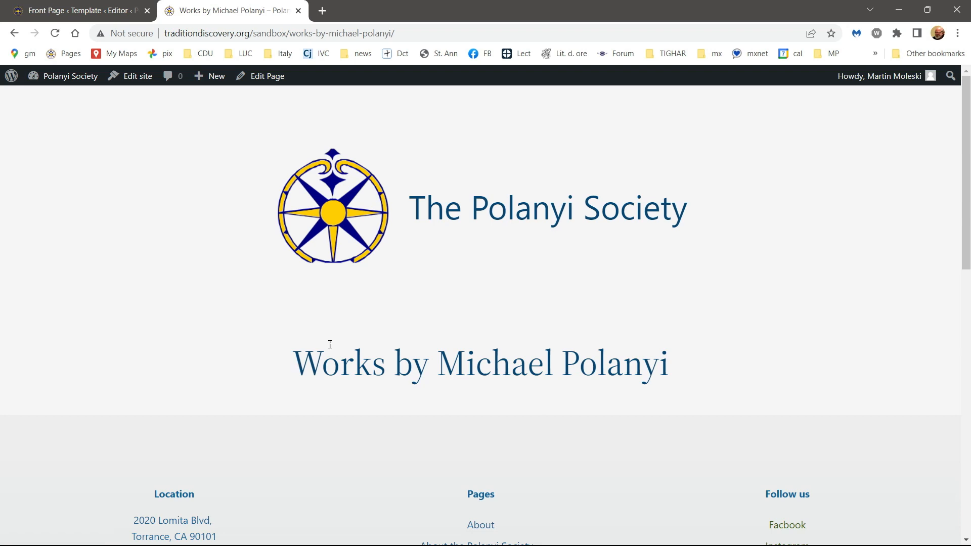
drag(299, 368, 666, 370)
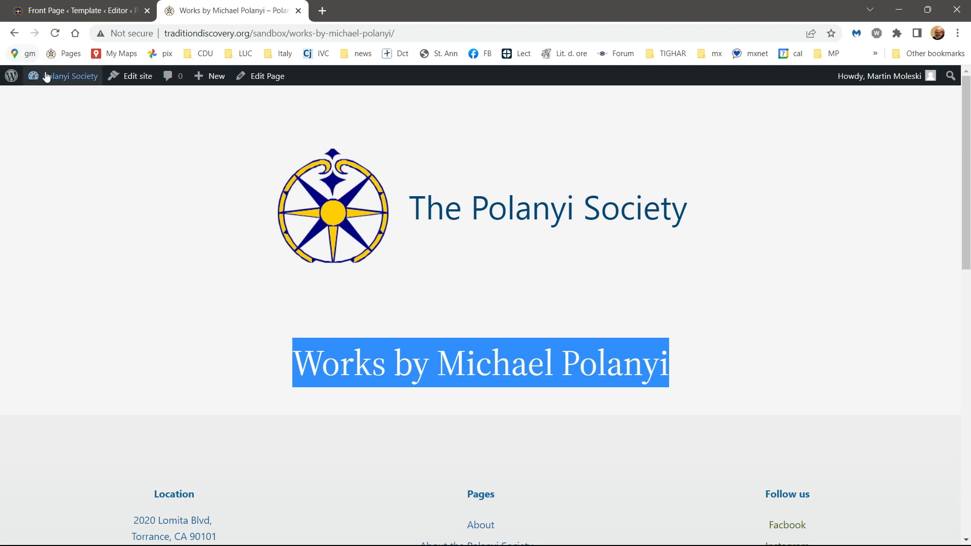
mouse_move(55, 80)
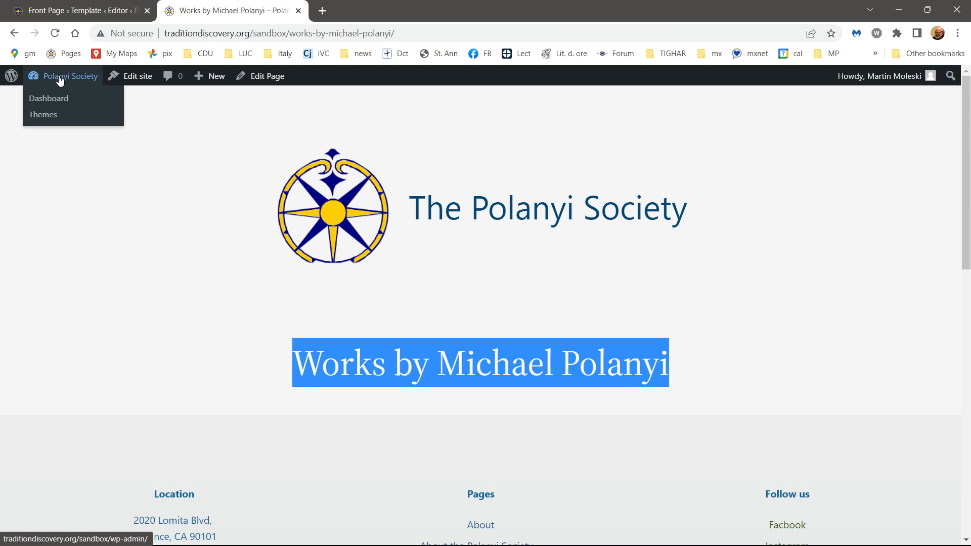
click(41, 104)
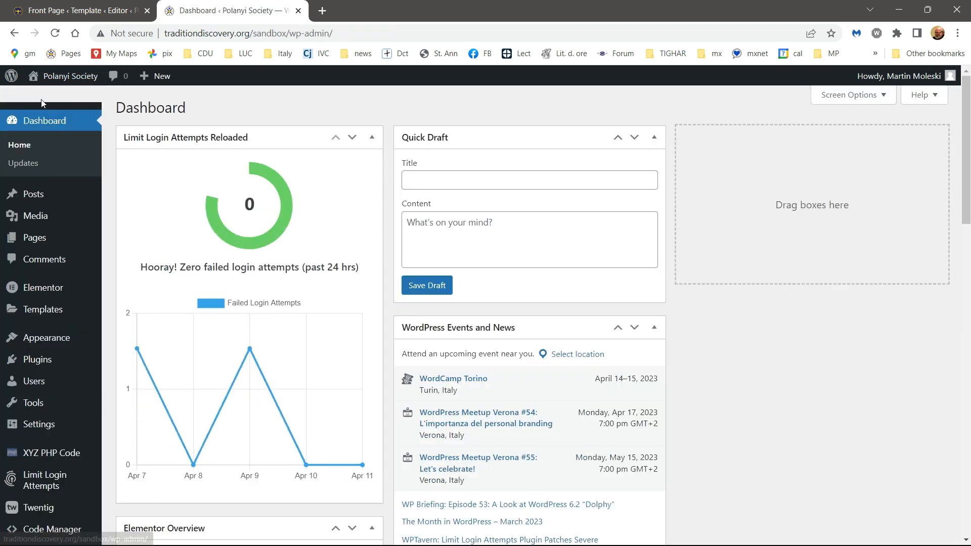
In the Front Page template, link "Essays, lectures, books, recordings and a film by Michael Polanyi" to the "Works by Michael Polanyi" page and save
click(95, 14)
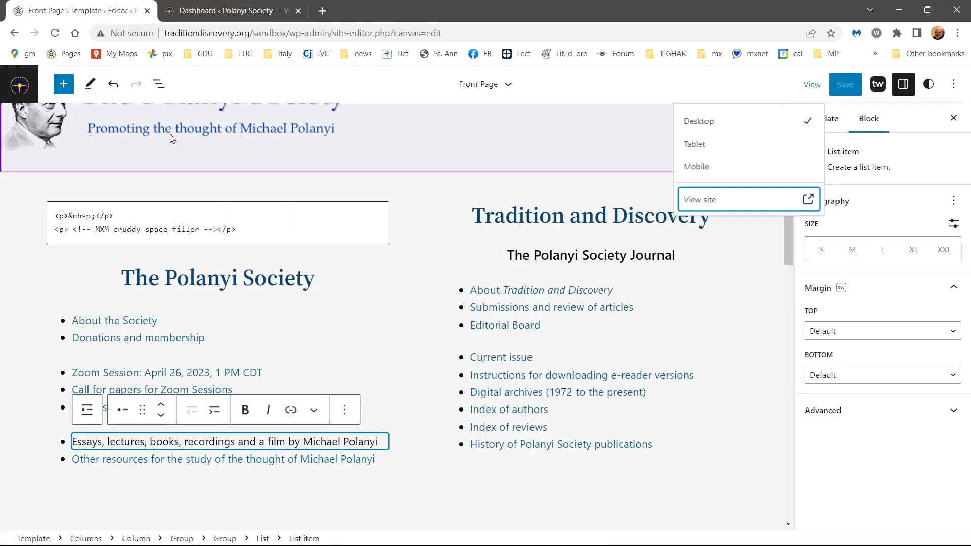
scroll(249, 235, up, 2)
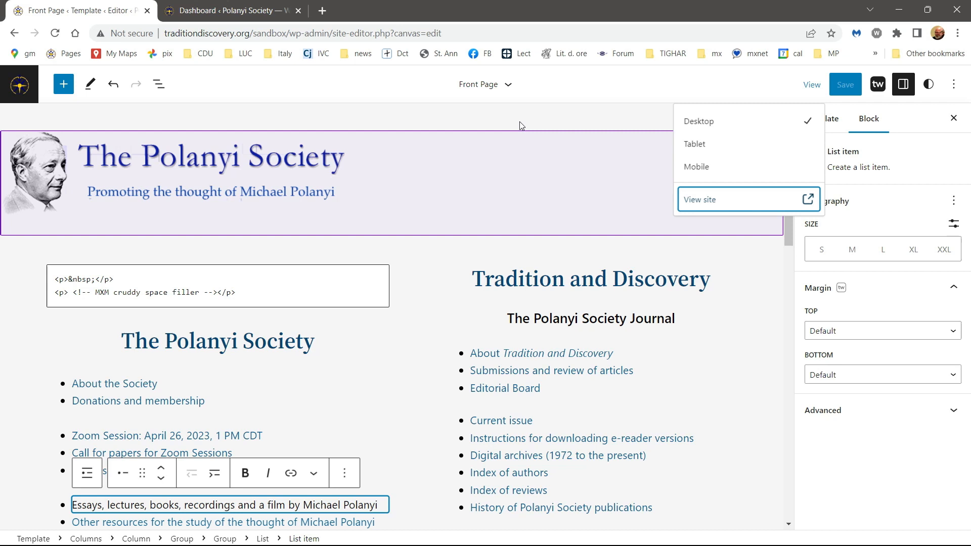
click(807, 87)
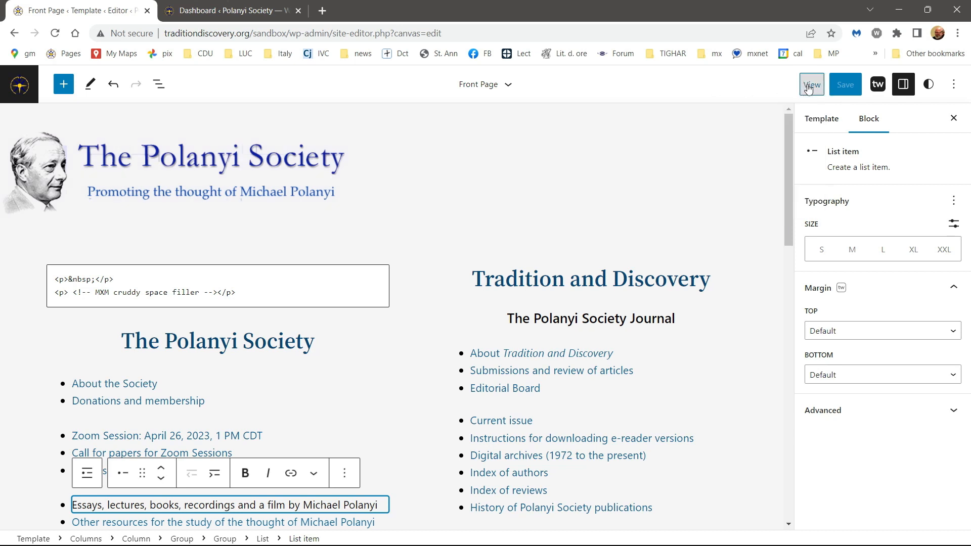
click(805, 87)
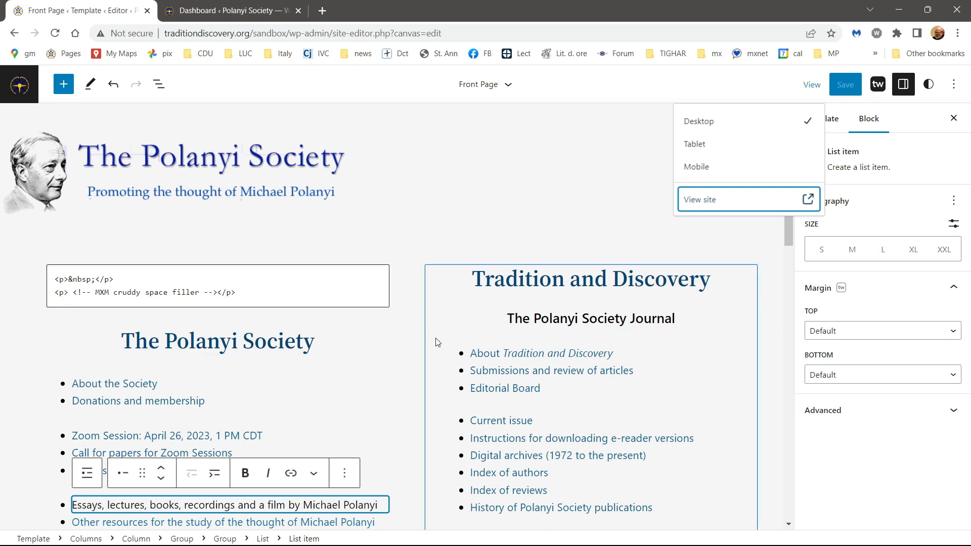
scroll(408, 351, down, 3)
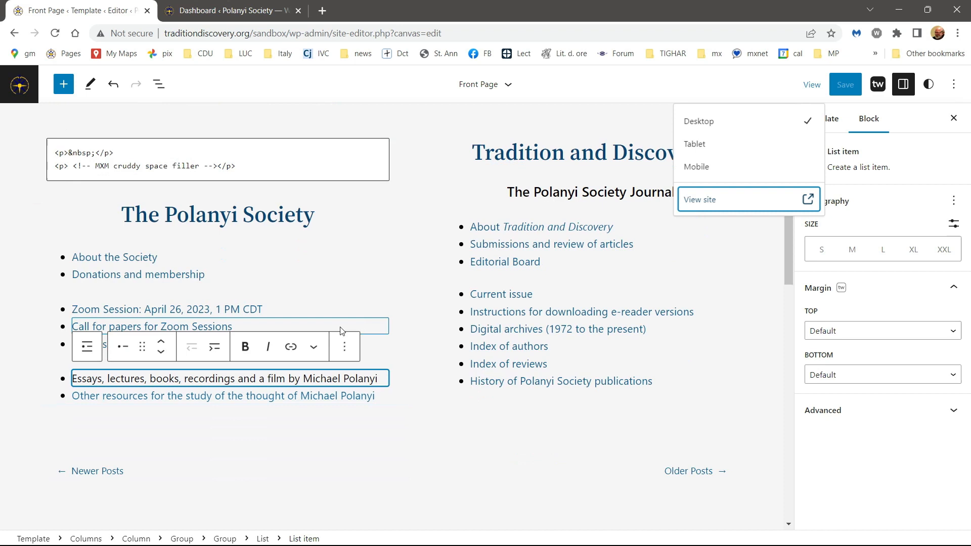
click(382, 379)
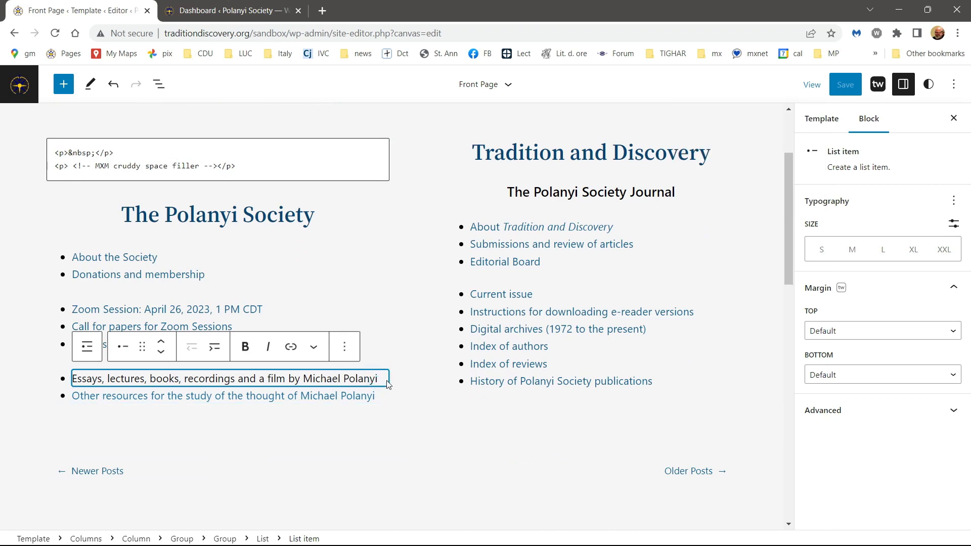
triple_click(389, 384)
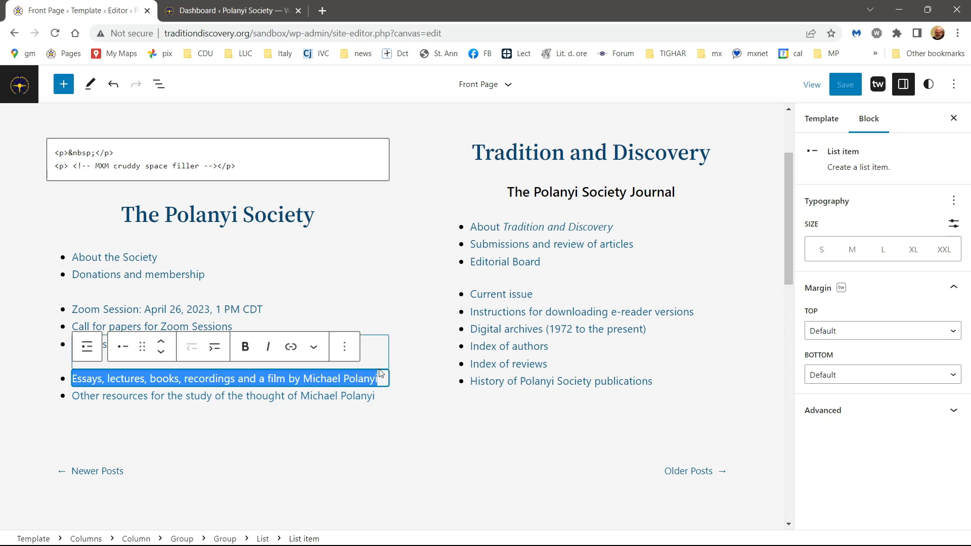
click(292, 349)
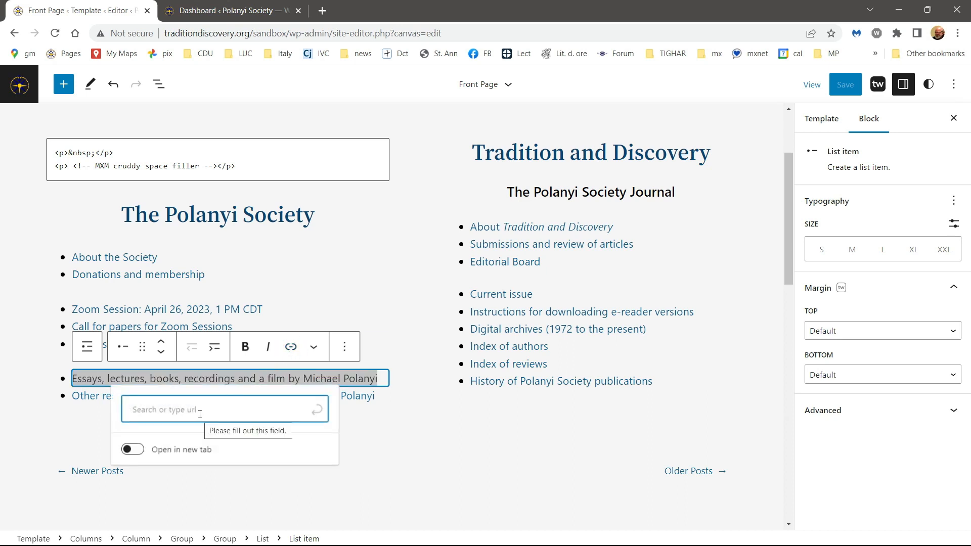
text(Works)
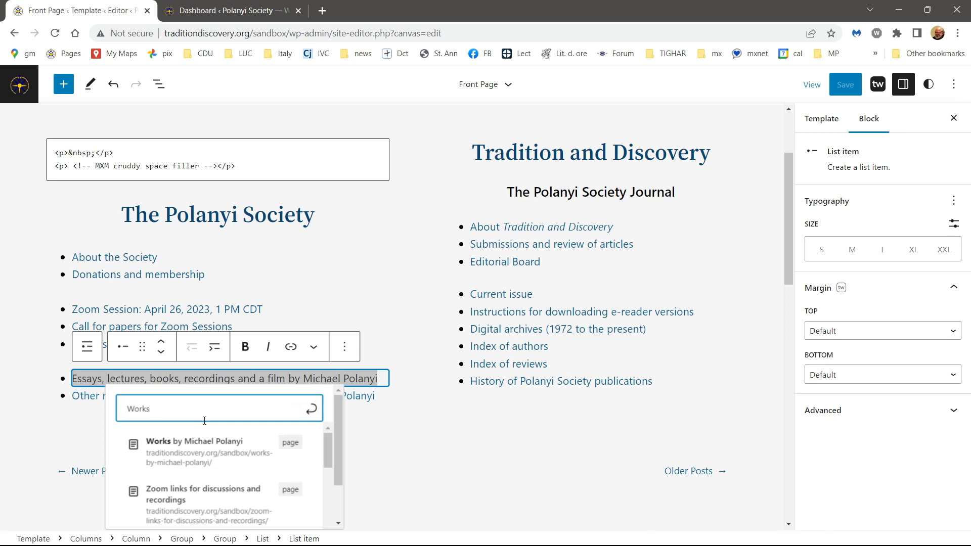
click(215, 451)
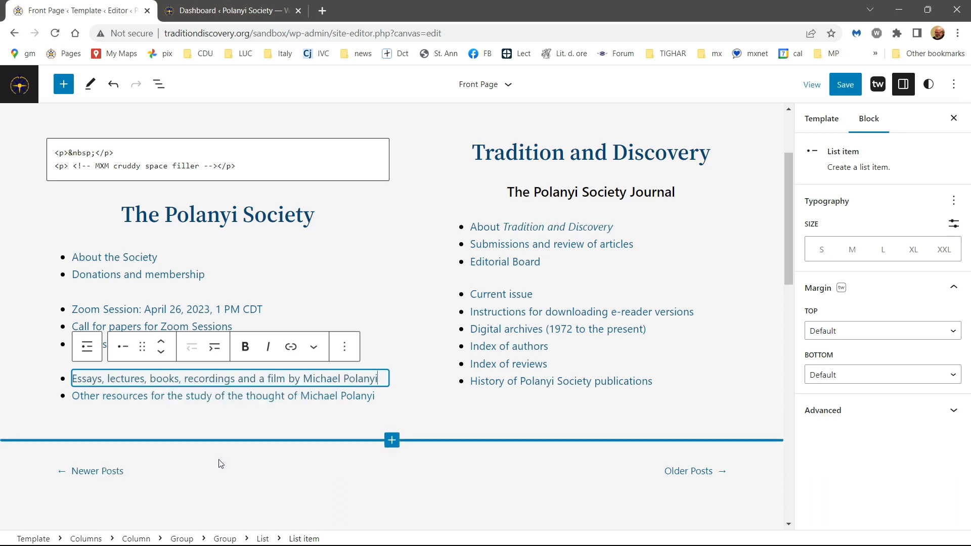
click(845, 87)
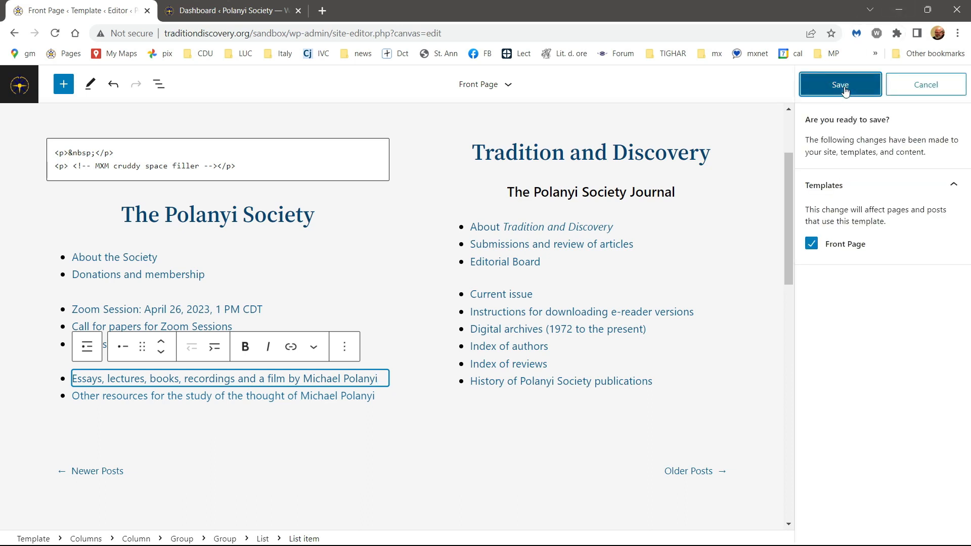
click(844, 89)
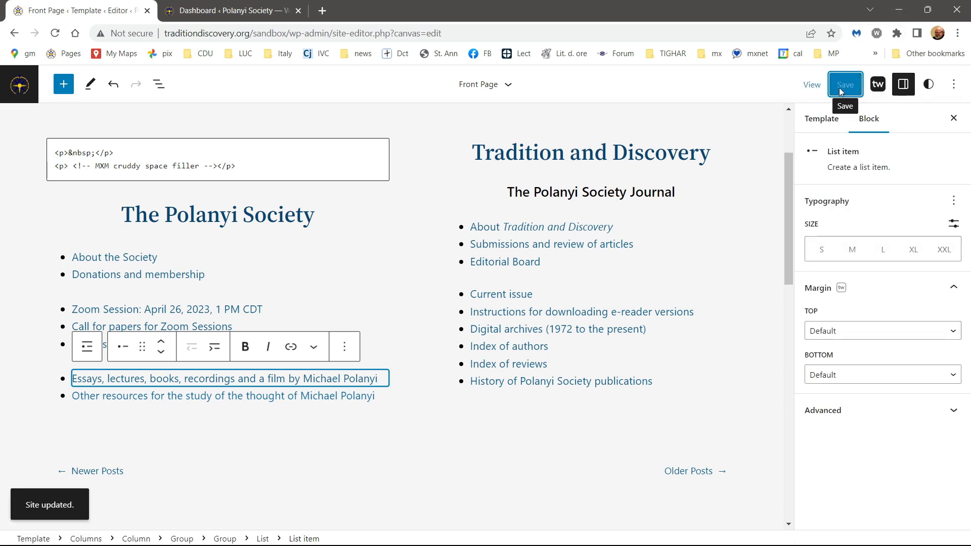
Test the "Essays, lectures, books, recordings and a film by Michael Polanyi" link on the live site and return to its front page
click(819, 88)
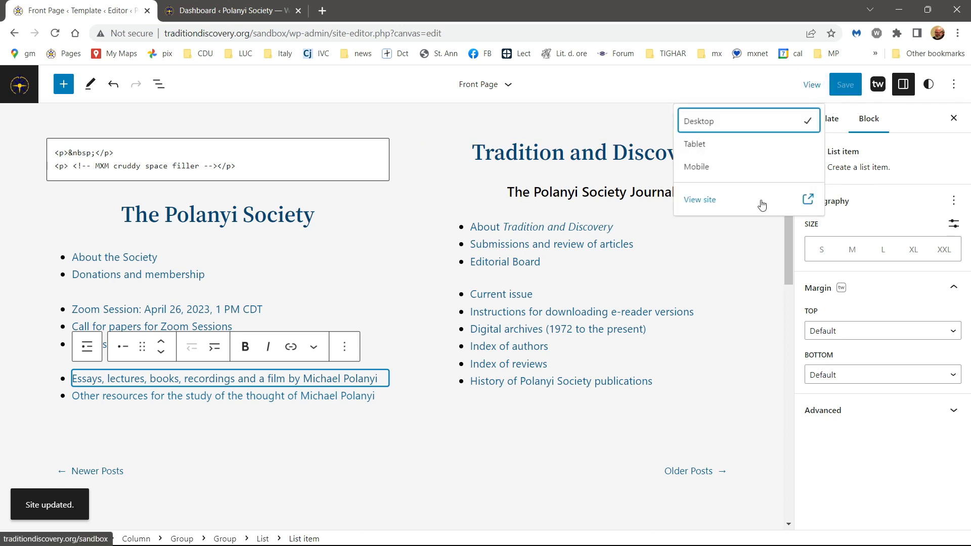
click(759, 202)
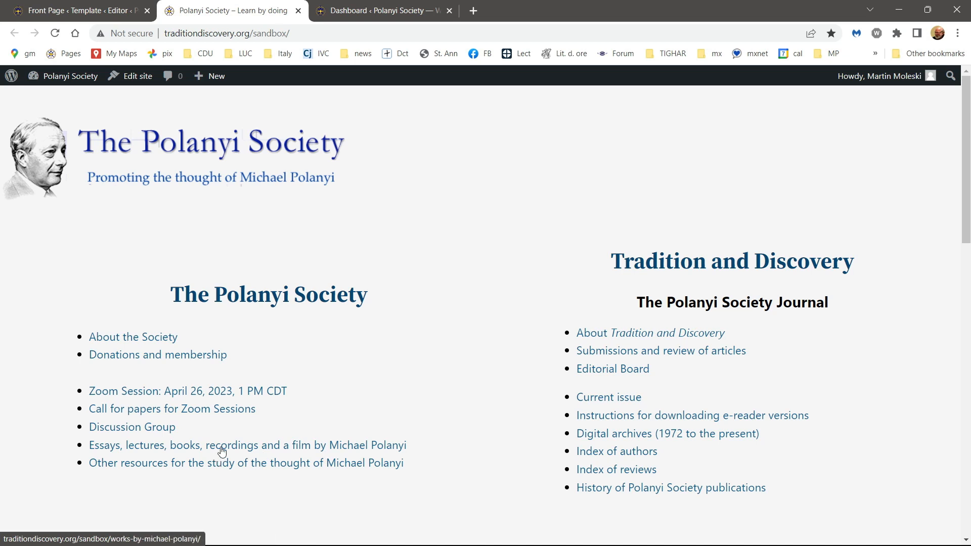
click(238, 445)
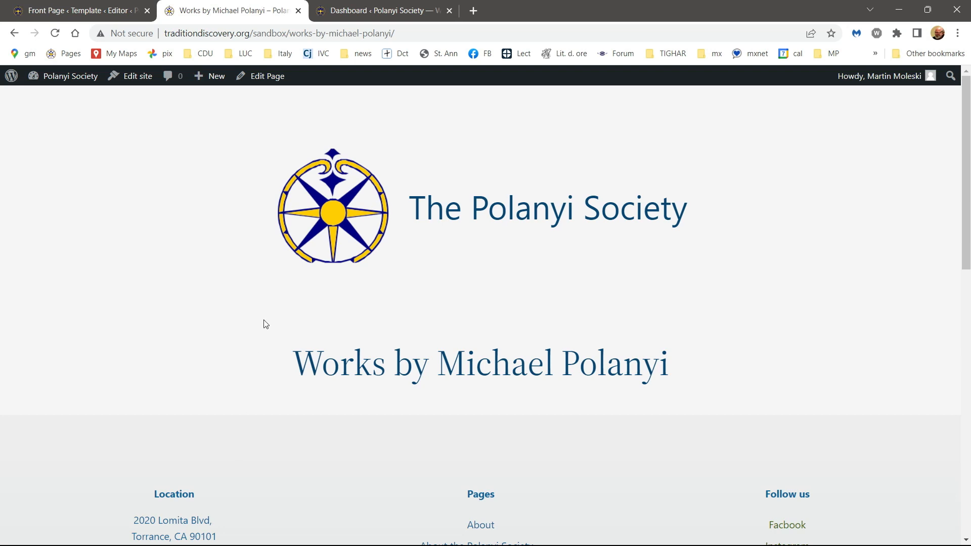
click(343, 225)
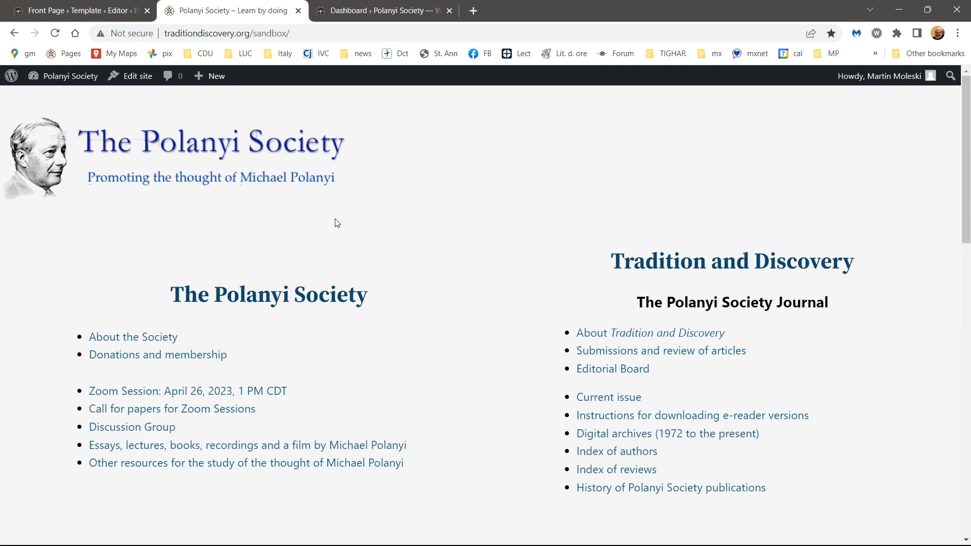